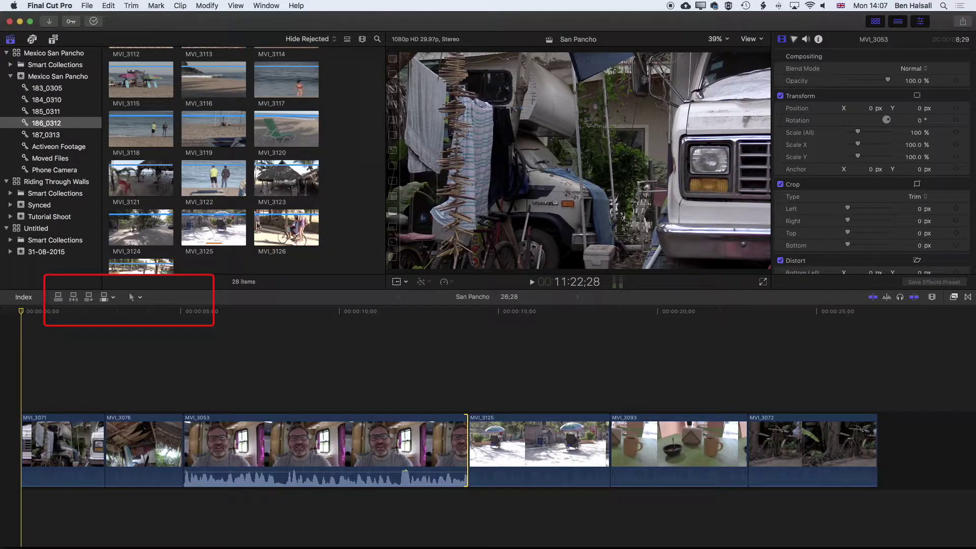
Connect a 10-second range of MVI_3126 above the storyline and slide it later, over the MVI_3125–MVI_3072 section.
left_click(259, 227)
left_click_drag(306, 230, 307, 229)
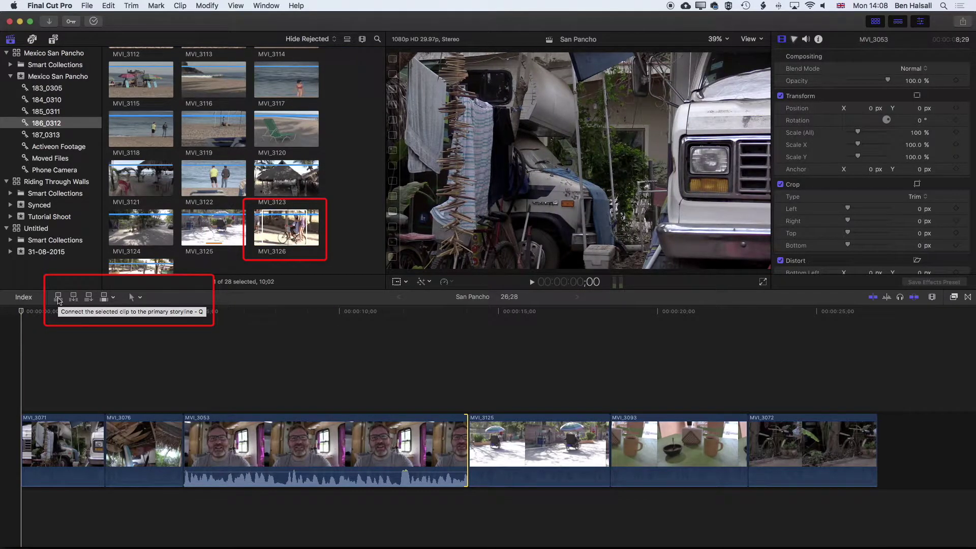
left_click(58, 298)
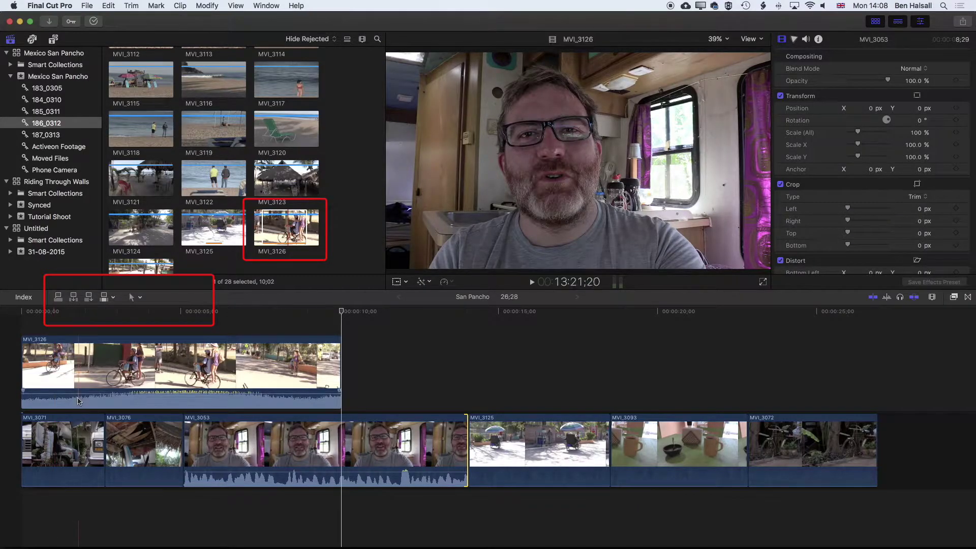
left_click_drag(66, 369, 519, 367)
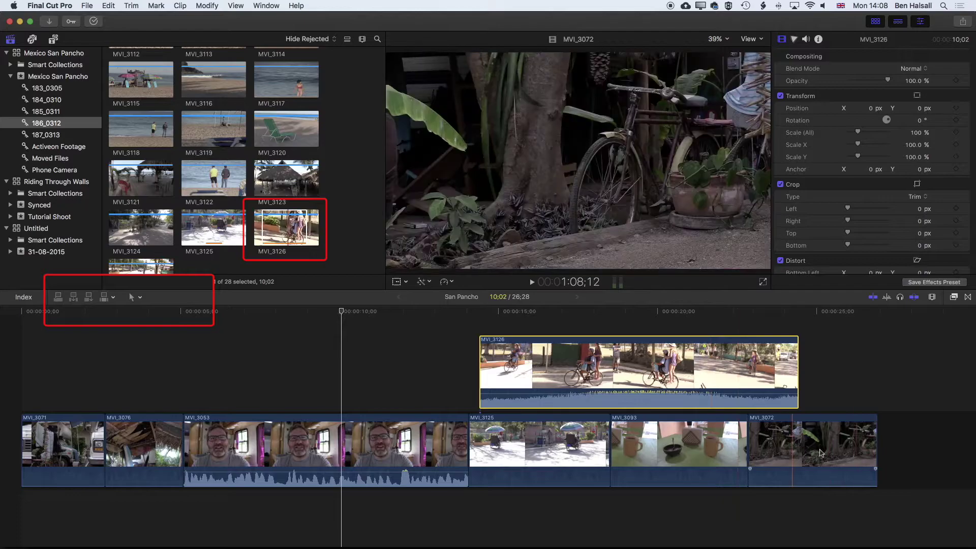
Move the MVI_3126 bike cutaway back over MVI_3053 and trim both ends to a 5;13 duration.
left_click_drag(626, 366, 437, 367)
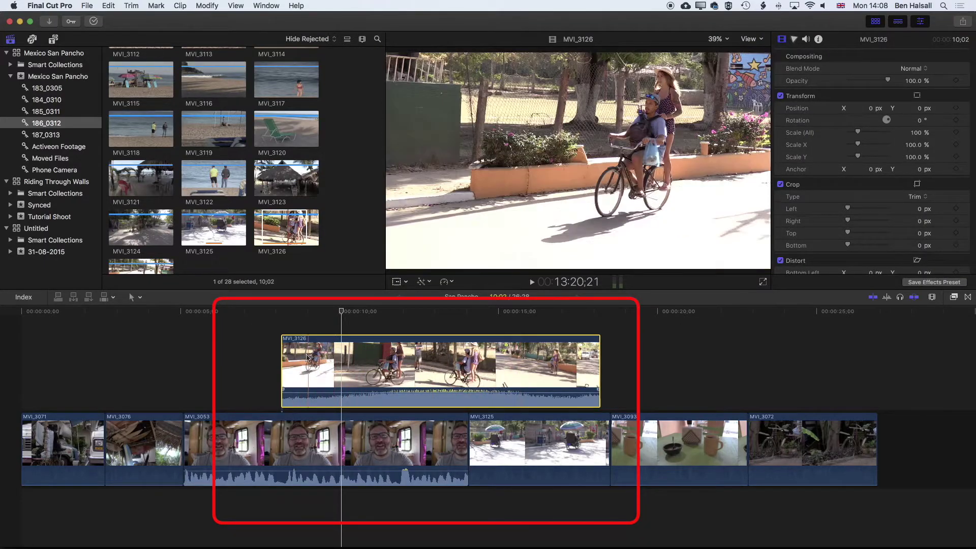
left_click_drag(283, 356, 315, 357)
left_click_drag(599, 358, 468, 358)
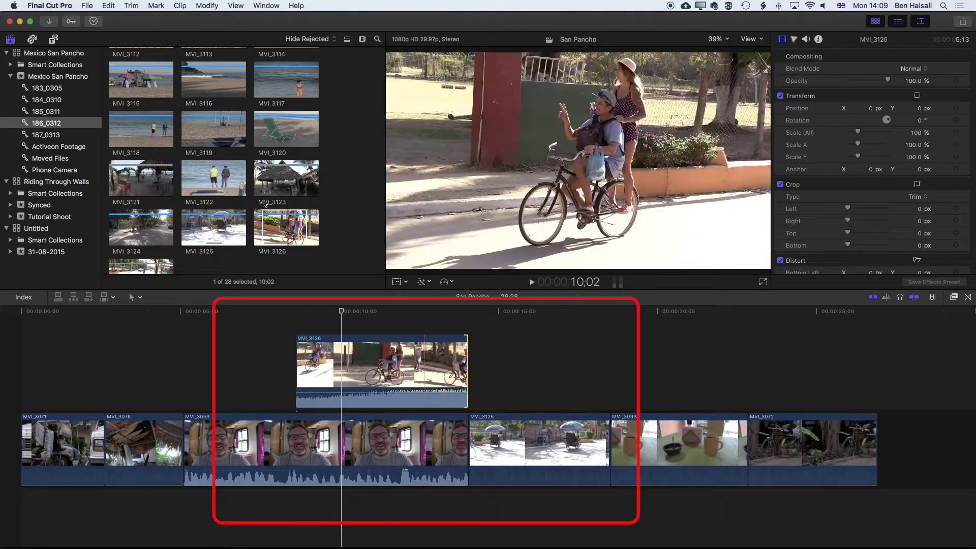
Connect a marked range of the MVI_3116 beach clip above the bike cutaway.
left_click_drag(236, 87, 236, 88)
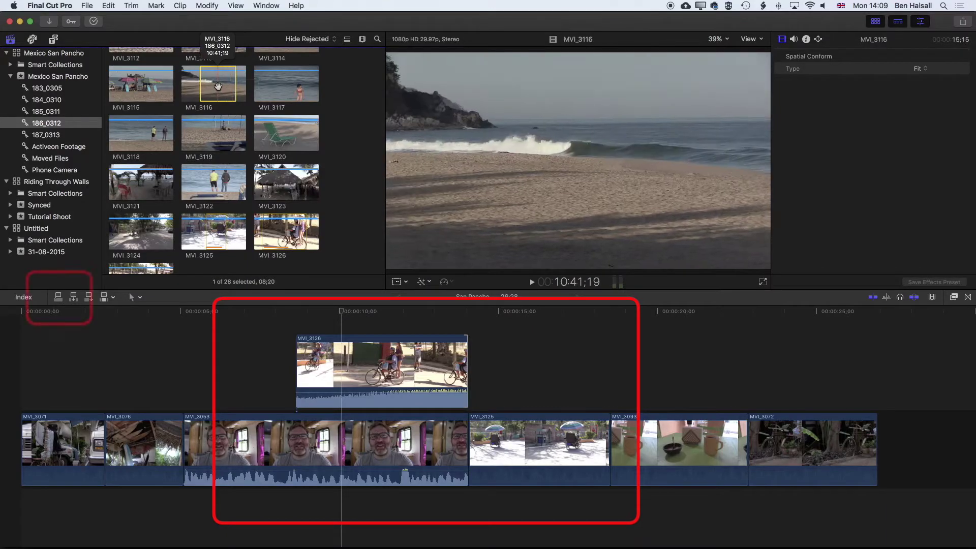
left_click(61, 302)
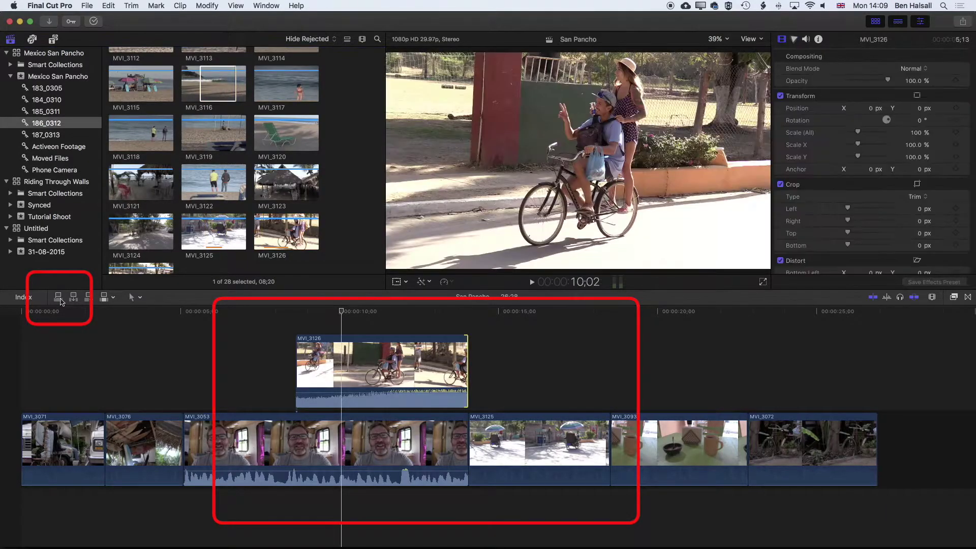
left_click(59, 299)
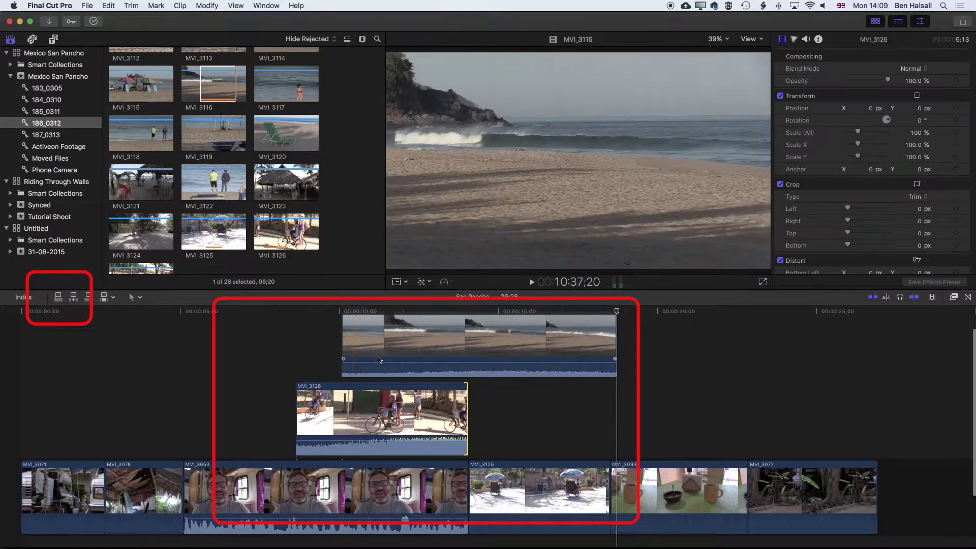
Silence the beach clip's audio and trim it to 4;00 so it ends with MVI_3126.
left_click_drag(388, 362, 388, 361)
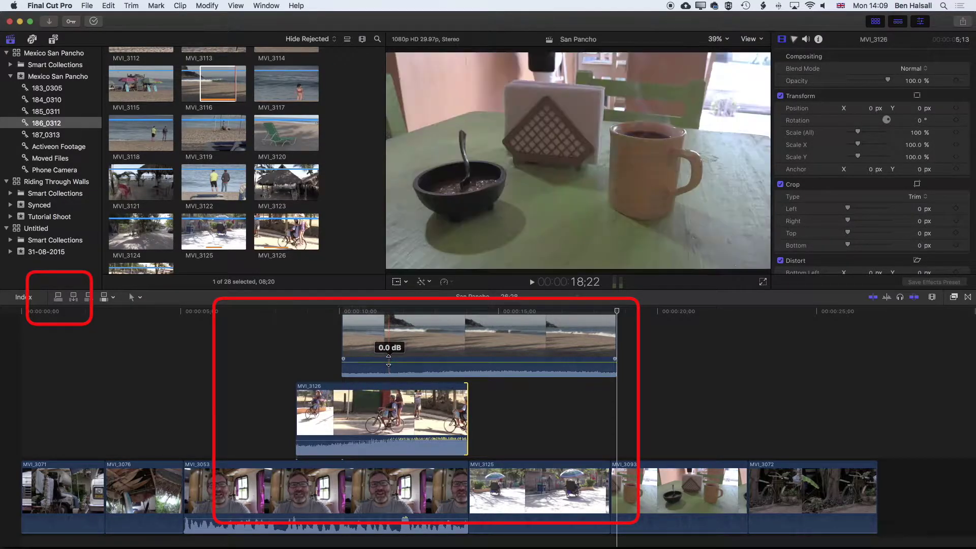
left_click_drag(362, 438, 361, 453)
key("l")
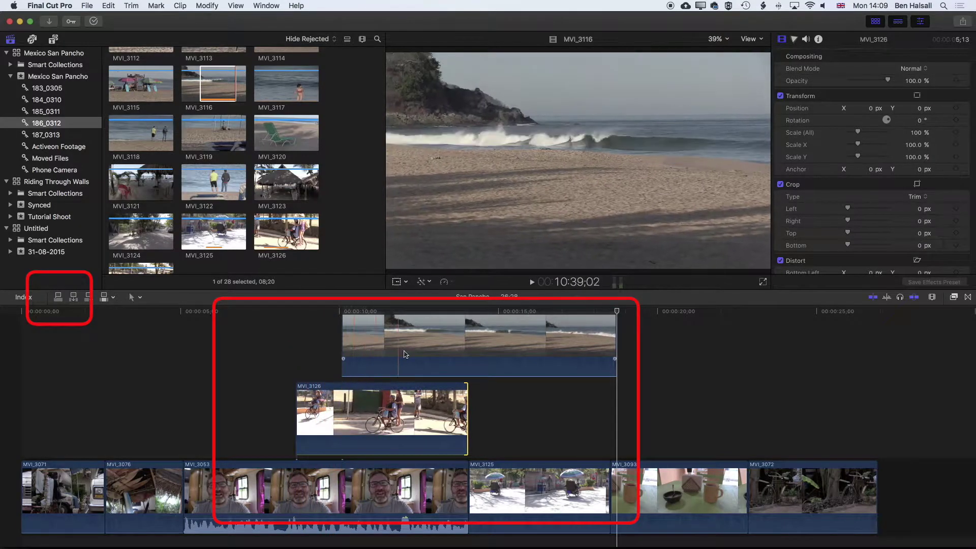
left_click_drag(614, 348, 467, 347)
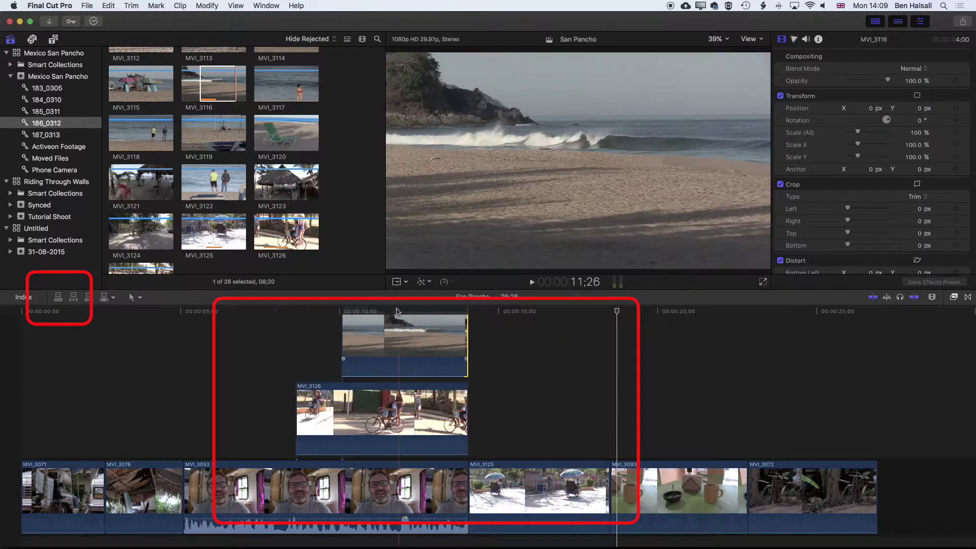
left_click(396, 311)
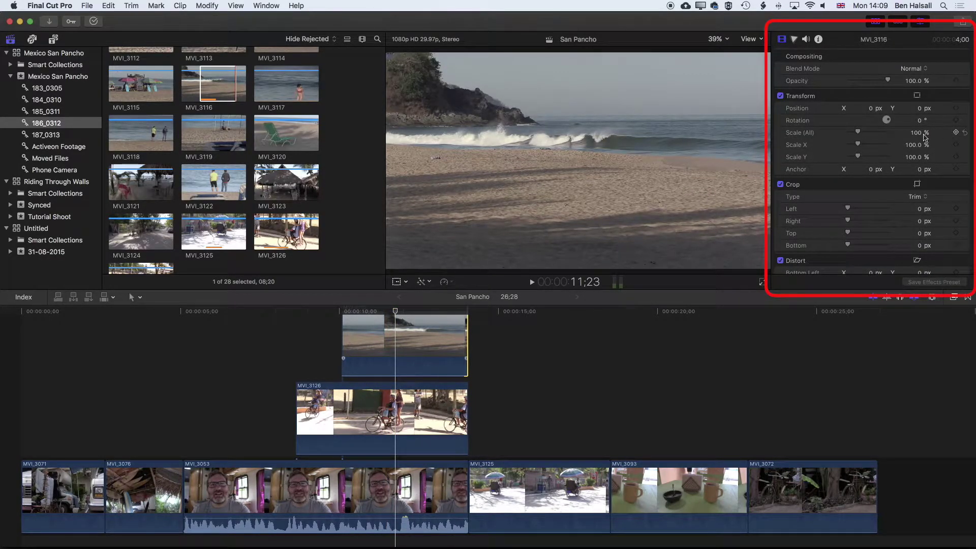
Give the MVI_3116 beach clip the Darken blend mode at 88.04% opacity and preview the blend.
left_click(417, 349)
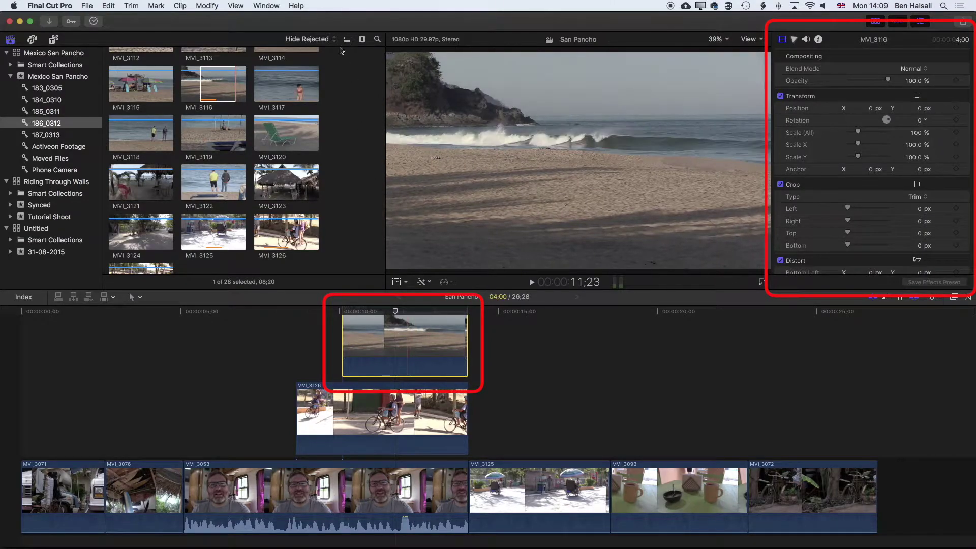
left_click(274, 5)
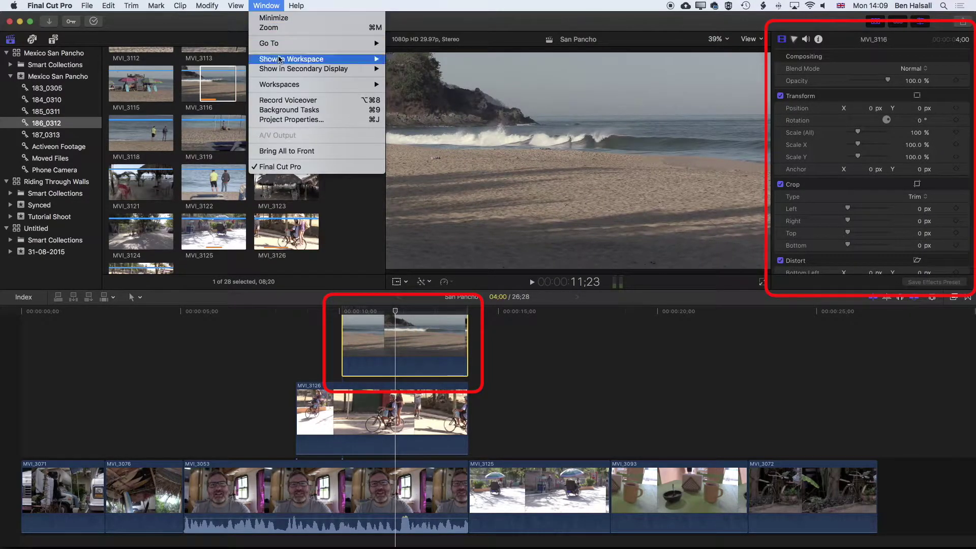
mouse_move(332, 60)
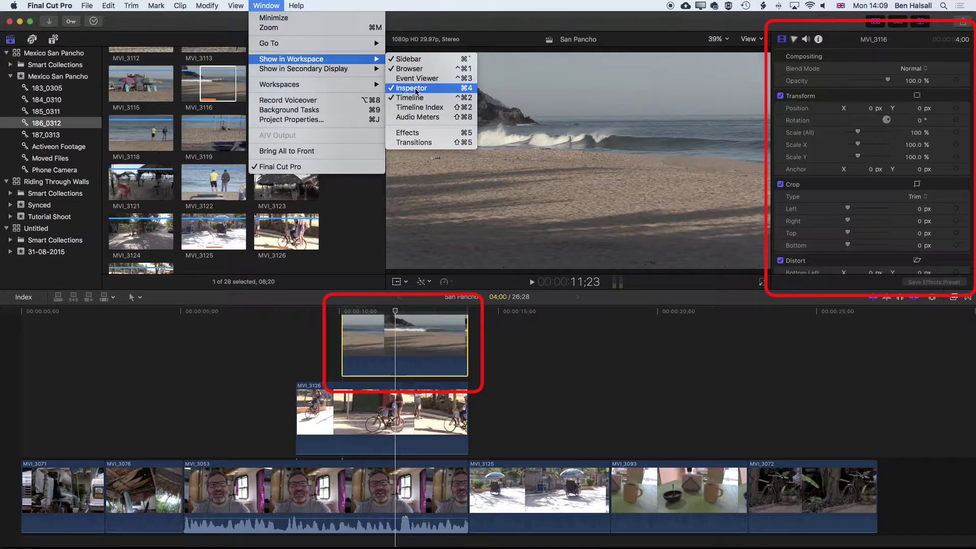
left_click(468, 4)
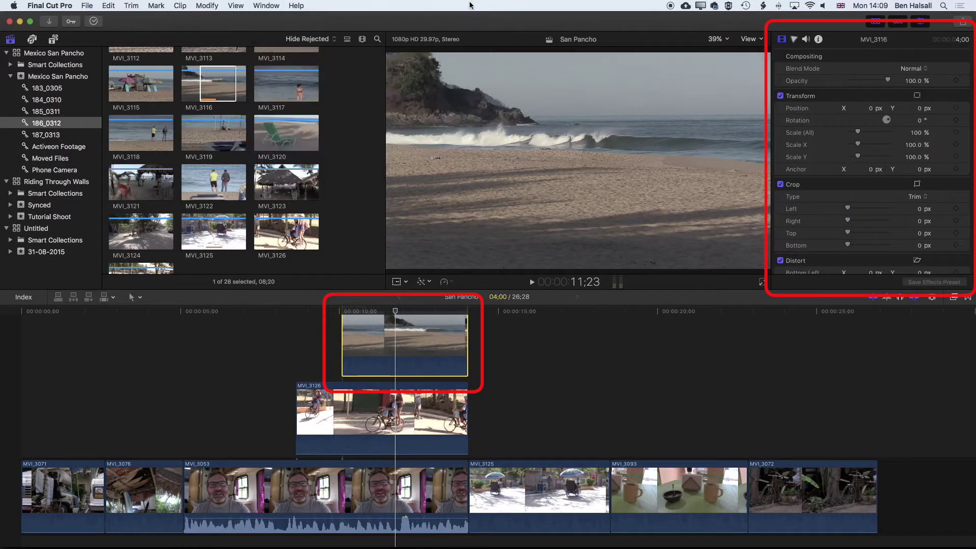
mouse_move(887, 80)
left_mouse_down()
mouse_move(874, 81)
mouse_move(895, 83)
left_mouse_up()
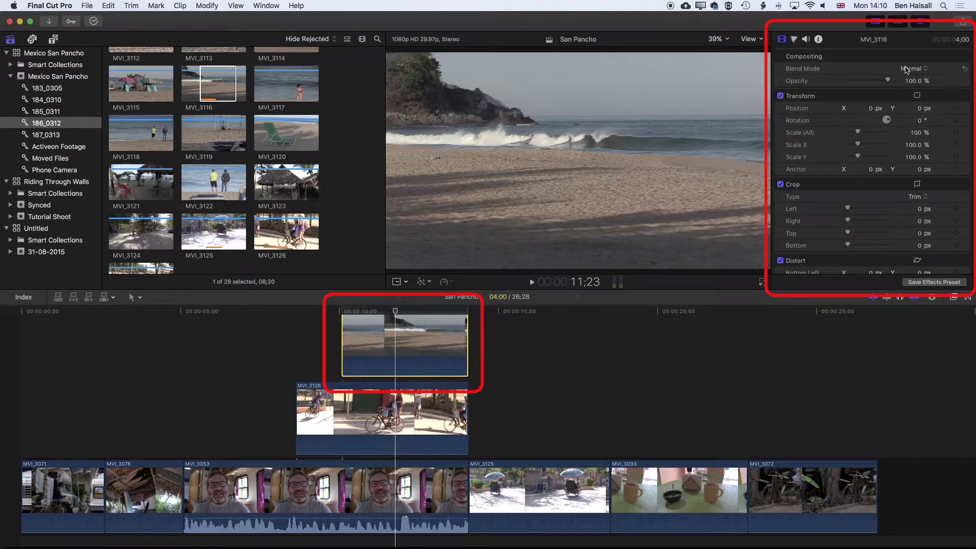
left_click(910, 69)
left_click(912, 93)
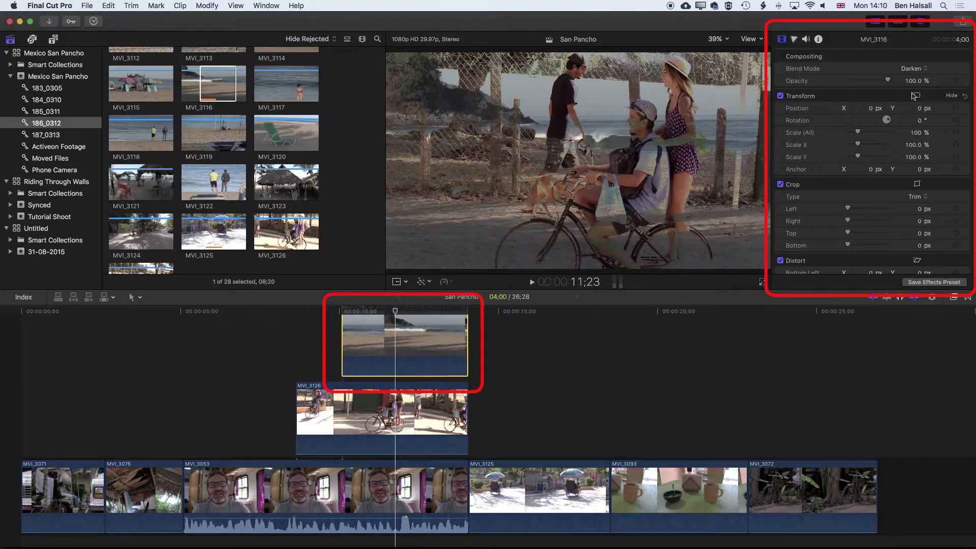
left_click_drag(887, 80, 884, 81)
left_click_drag(395, 311, 374, 315)
key("space")
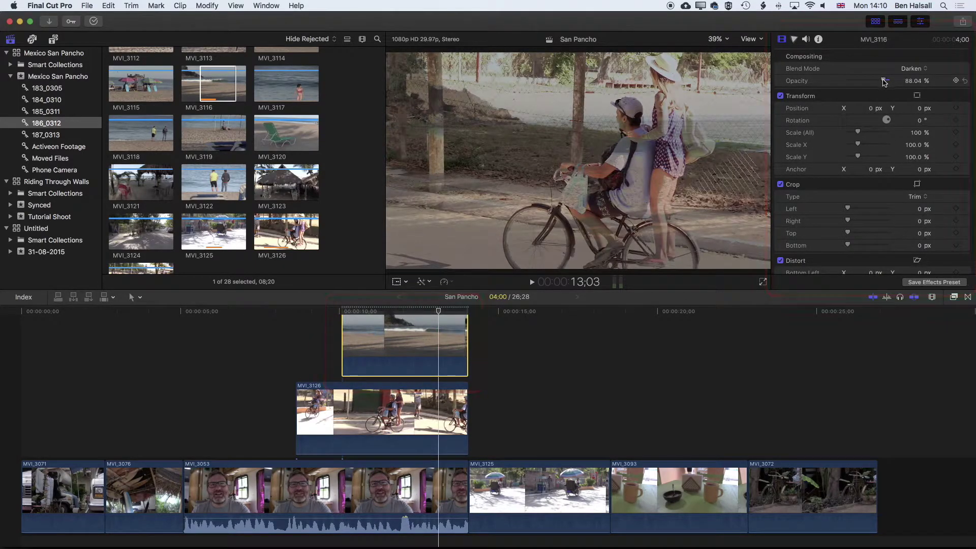
Reset the beach clip's blend mode to Normal and opacity to 100%, then delete it.
left_click(965, 81)
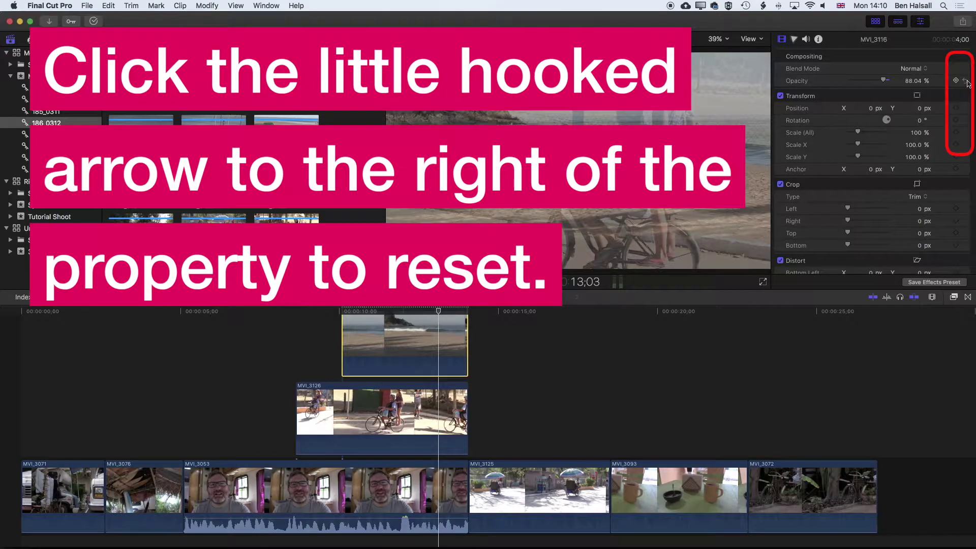
left_click(966, 81)
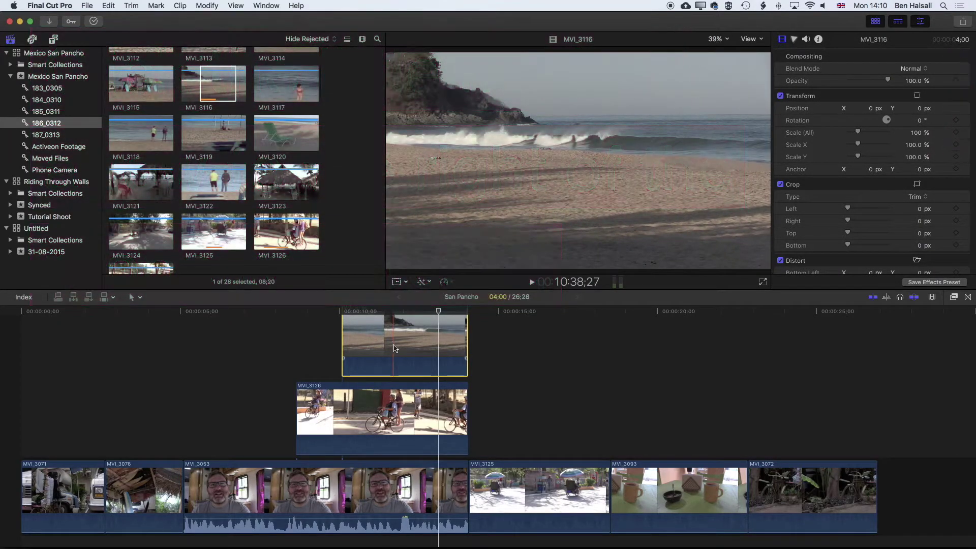
key("Delete")
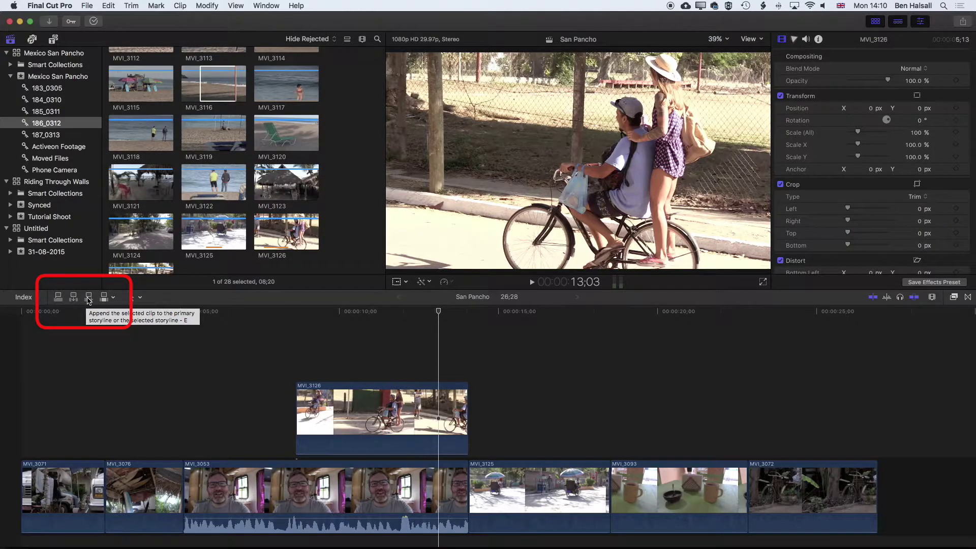
left_click_drag(460, 312, 538, 315)
left_click(536, 471)
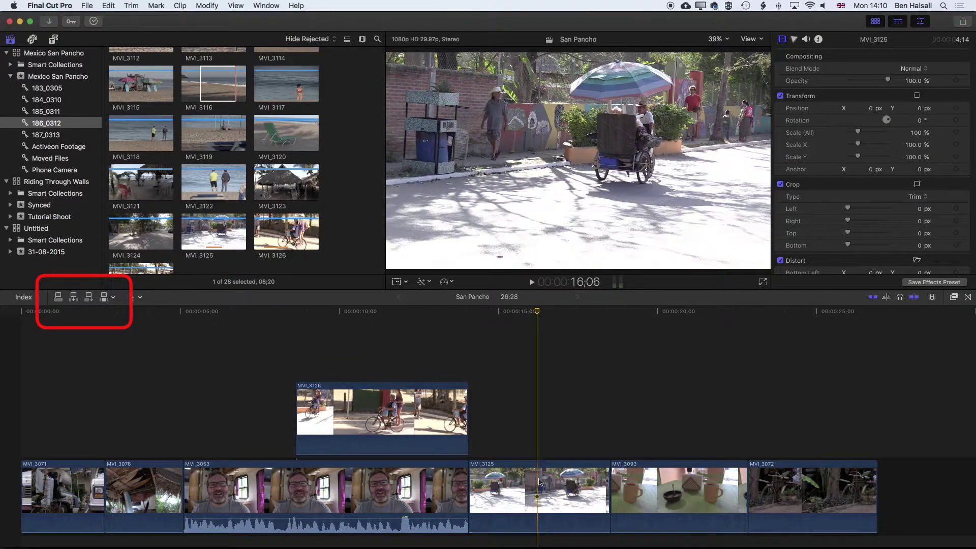
key("super+1")
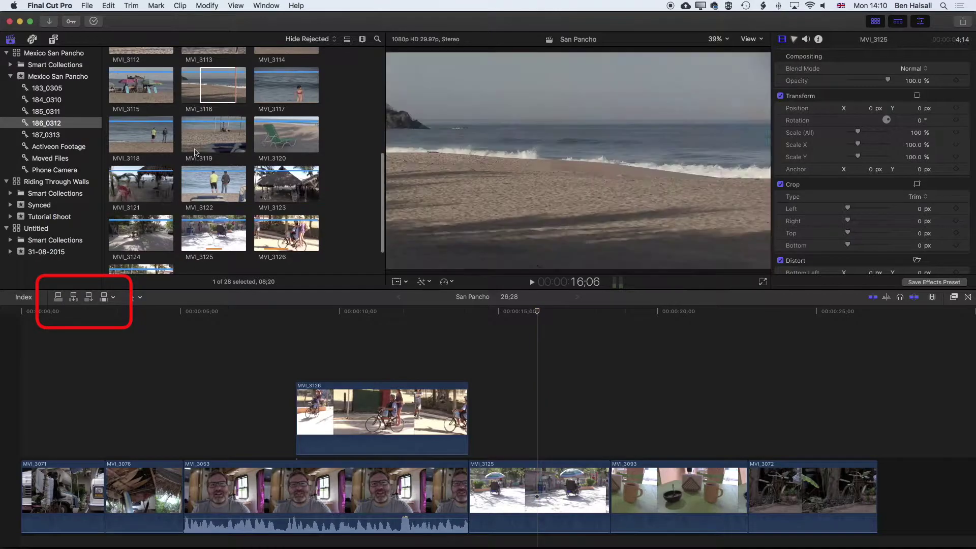
scroll(196, 148, "up", 8)
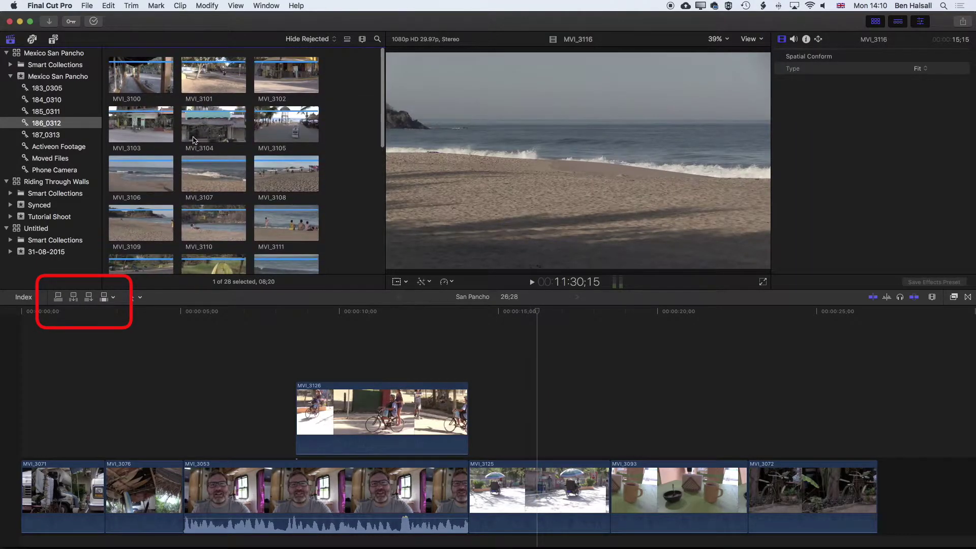
left_click_drag(274, 127, 308, 126)
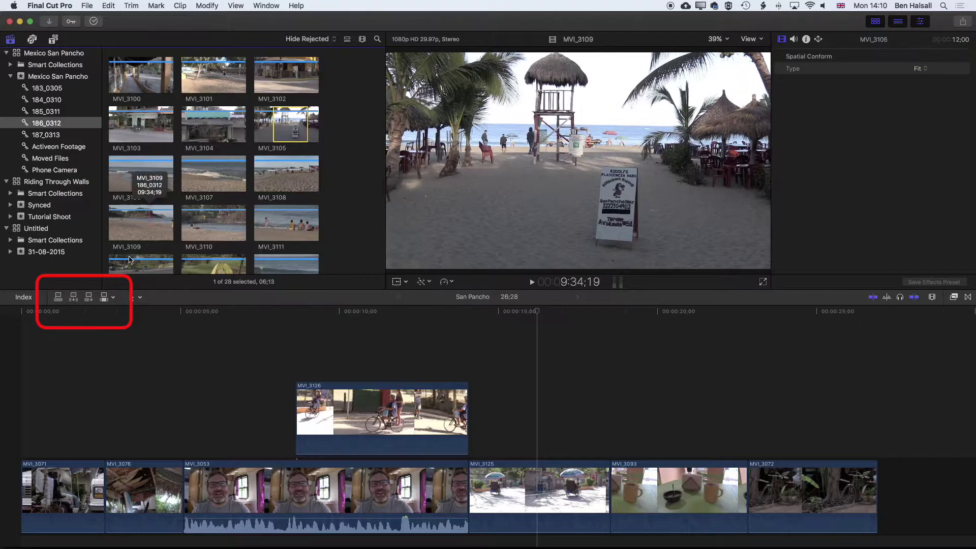
left_click(74, 300)
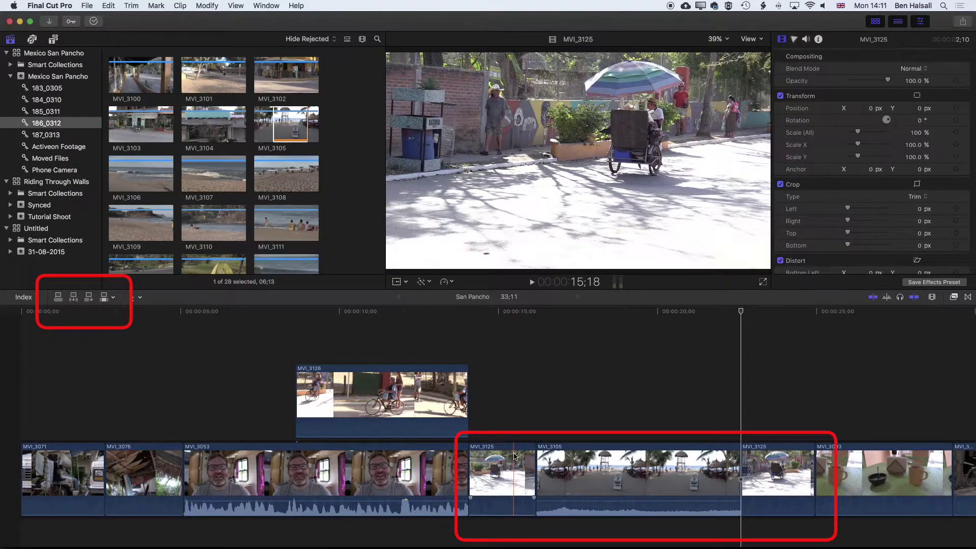
key("super+z")
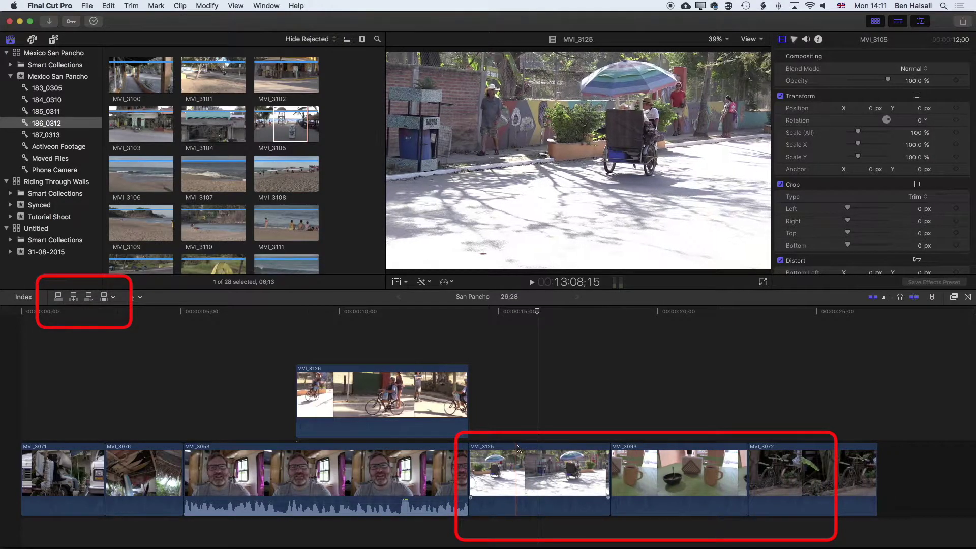
left_click(537, 314)
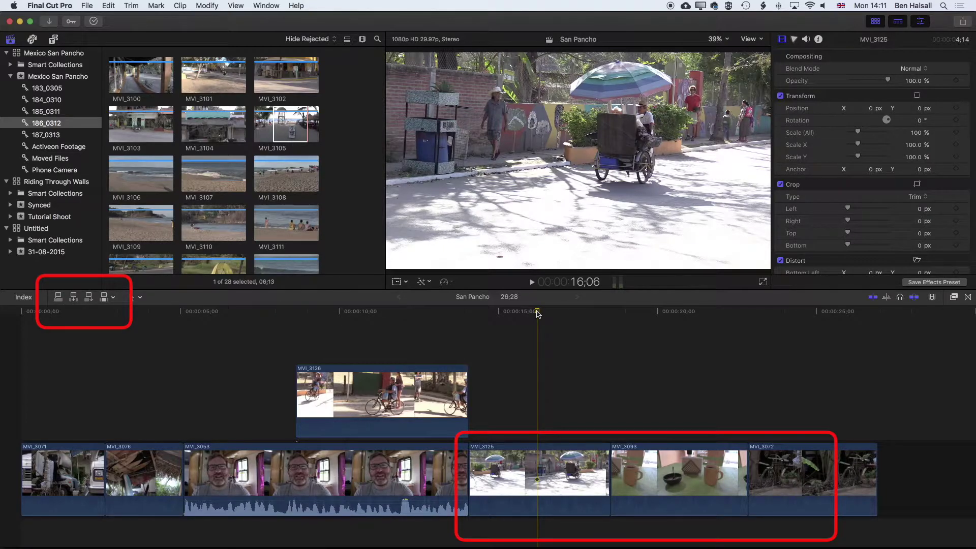
left_click_drag(538, 313, 609, 322)
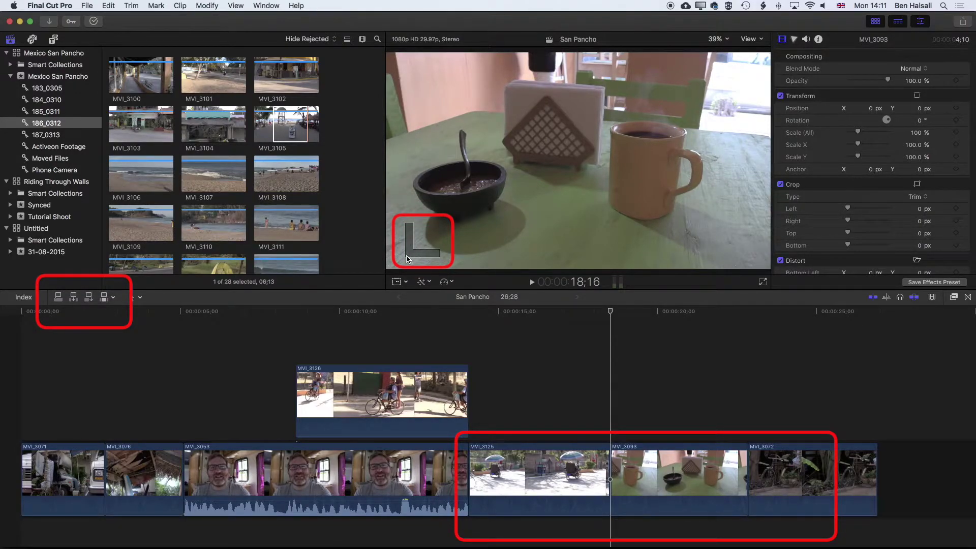
left_click(74, 301)
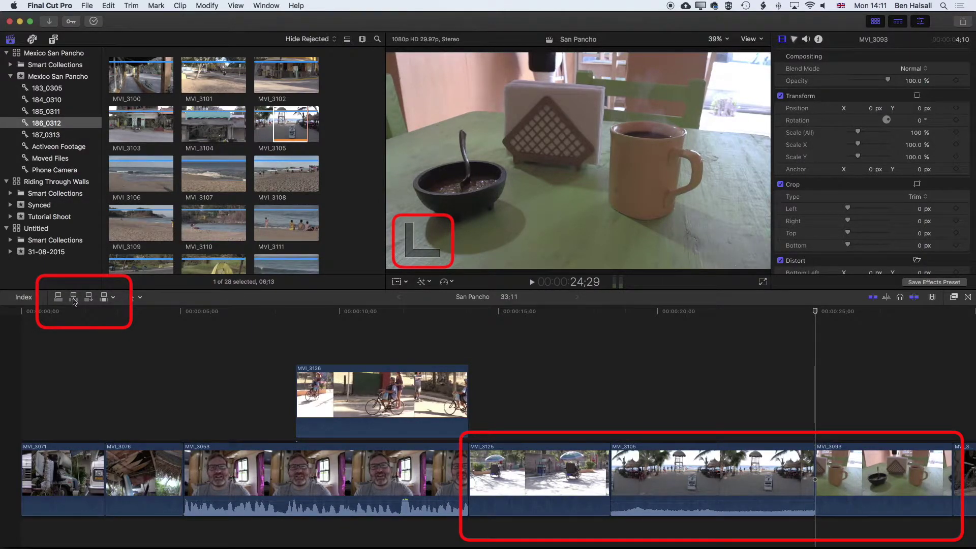
key("super+z")
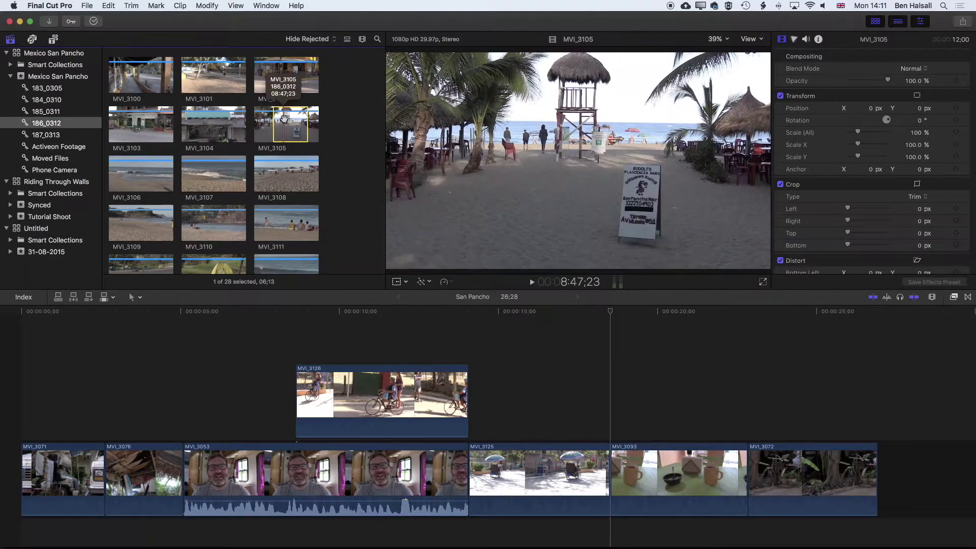
left_click_drag(284, 118, 618, 479)
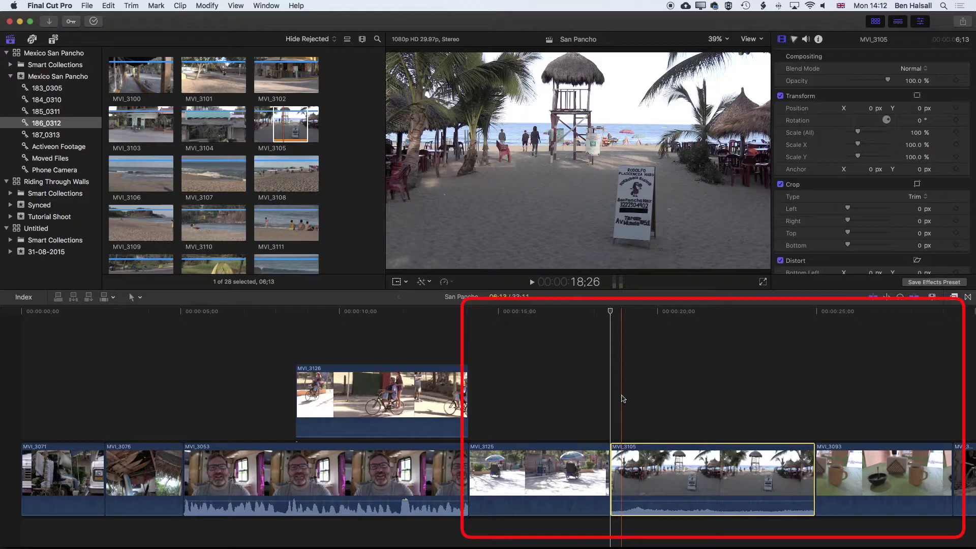
key("Delete")
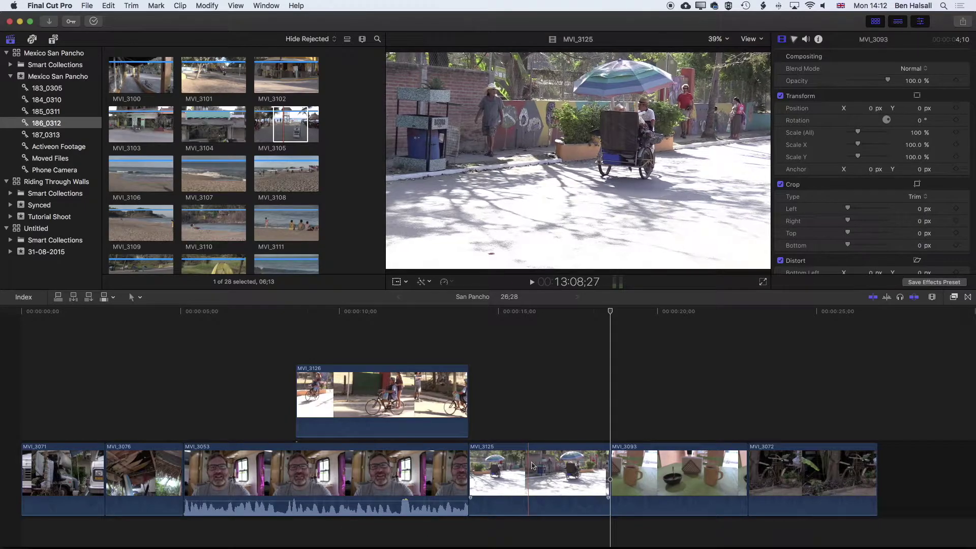
From the 185_0311 collection, append MVI_3077 to the end of the storyline.
left_click(290, 127)
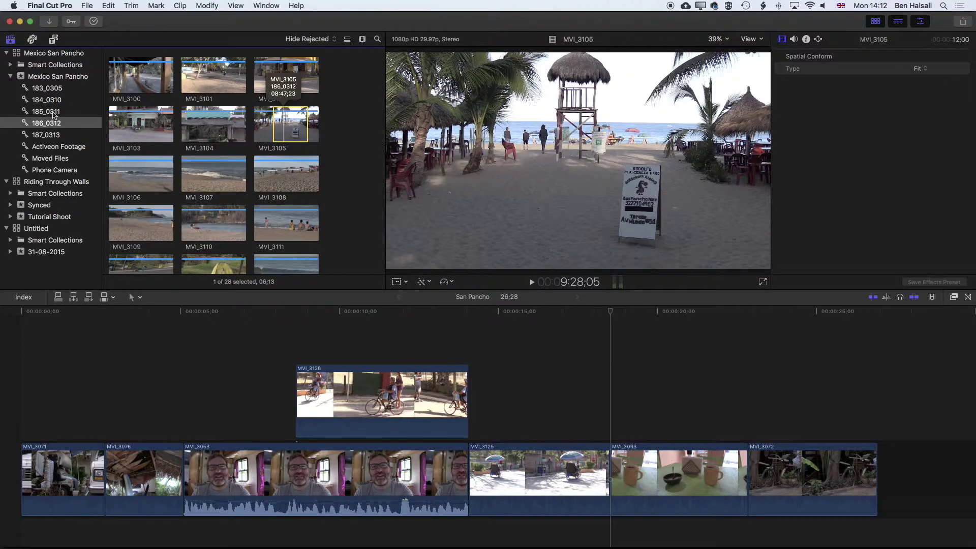
left_click(53, 111)
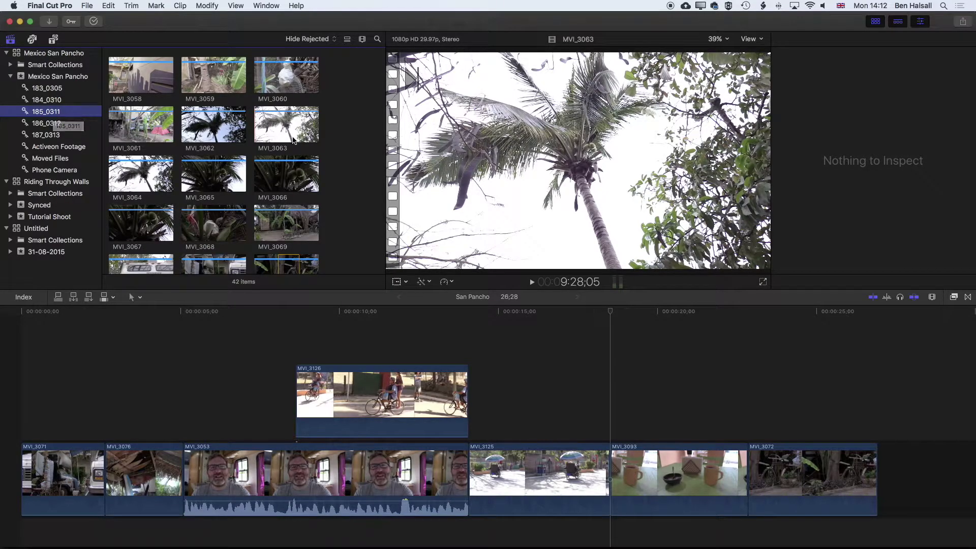
scroll(293, 140, "down", 5)
scroll(293, 141, "down", 3)
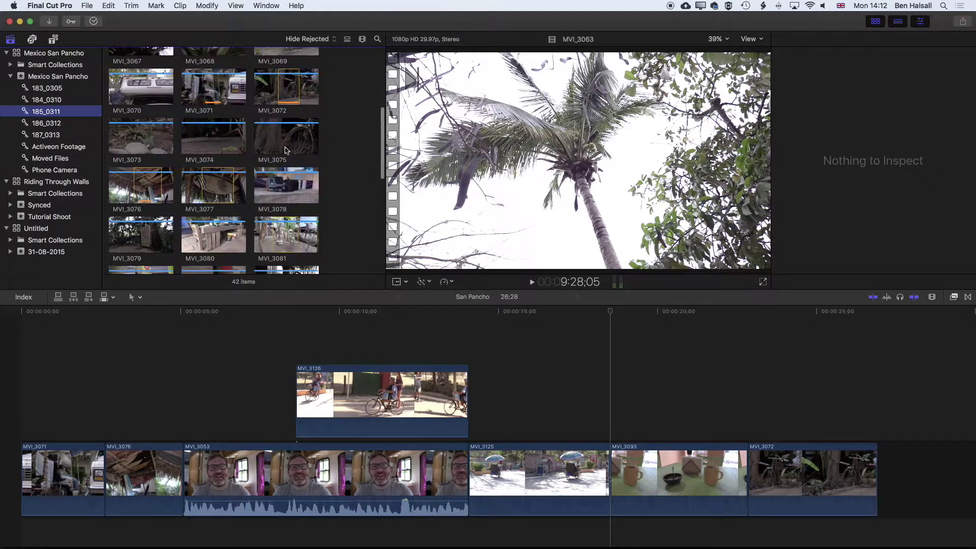
left_click(213, 185)
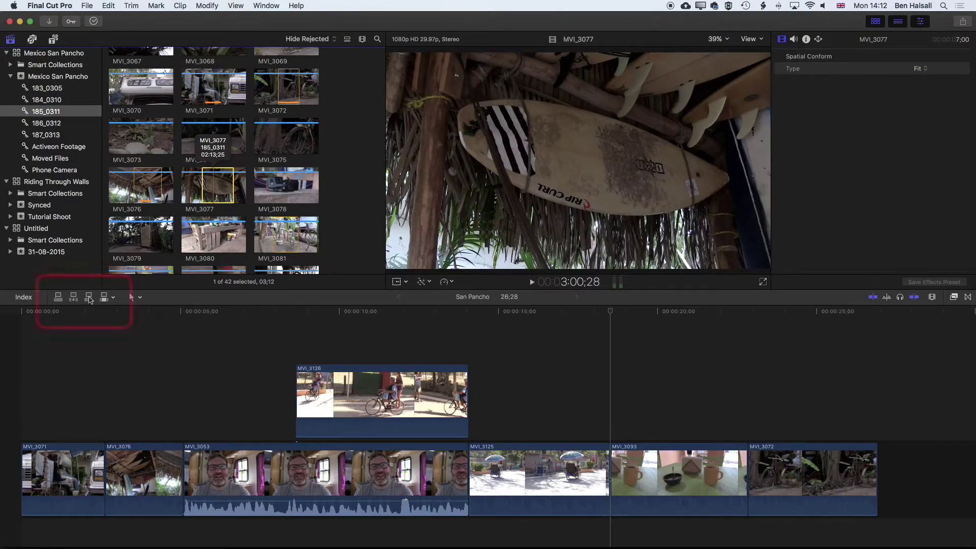
left_click(88, 297)
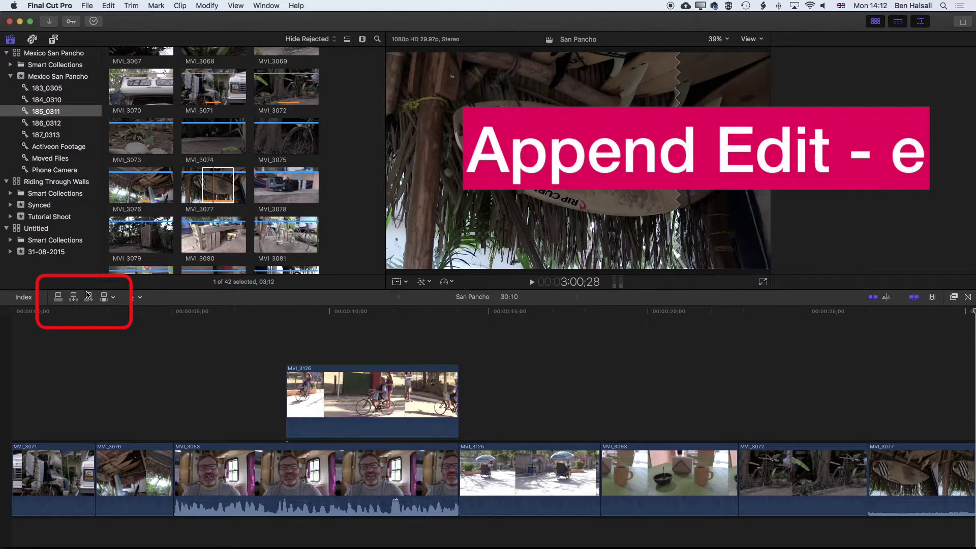
key("super+4")
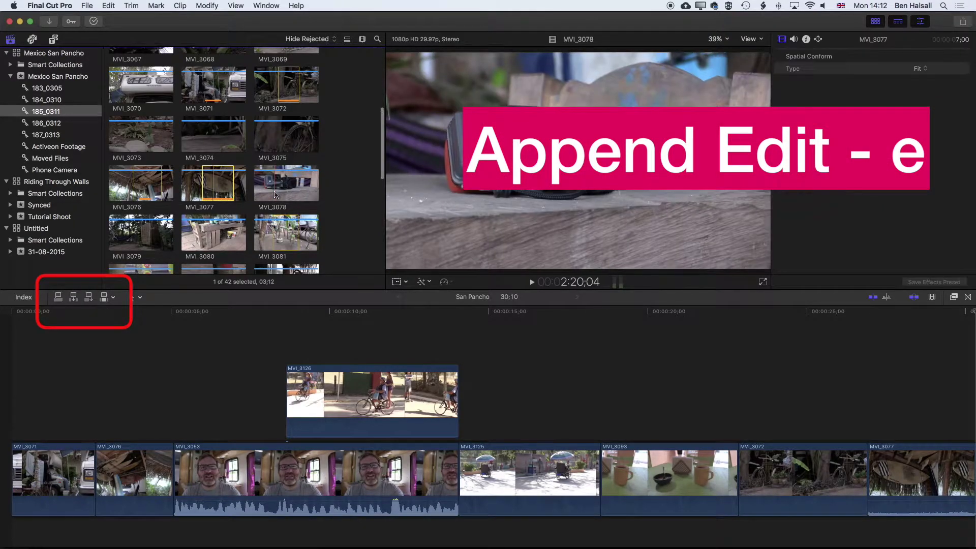
Append a marked range of MVI_3096 after MVI_3077 and fit the 39;04 project in view.
scroll(275, 194, "down", 5)
scroll(274, 194, "down", 5)
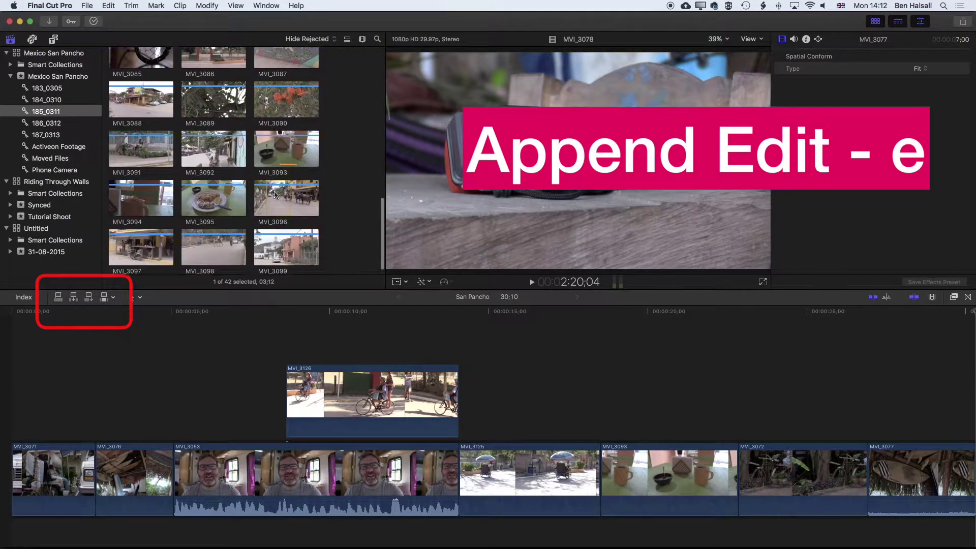
left_click(292, 152)
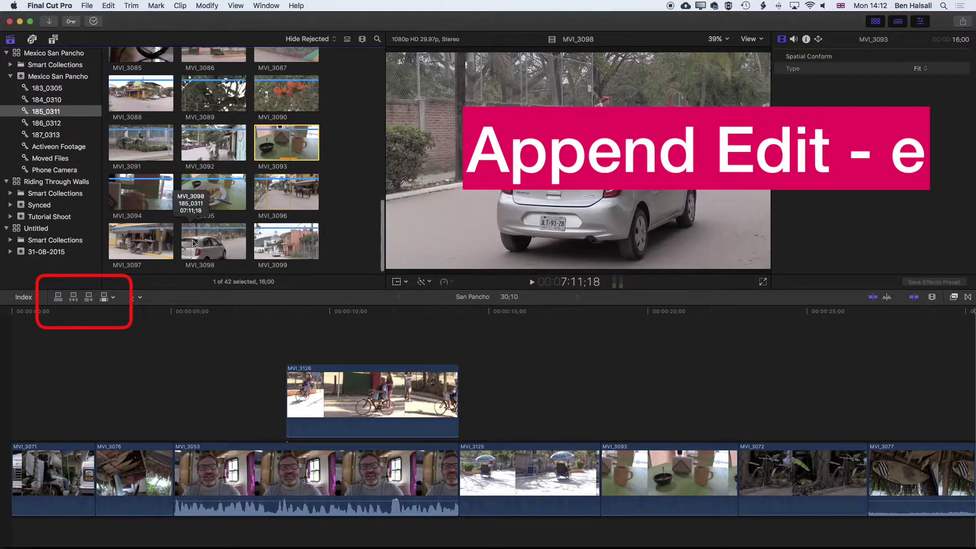
scroll(202, 241, "down", 1)
left_click_drag(290, 189, 267, 189)
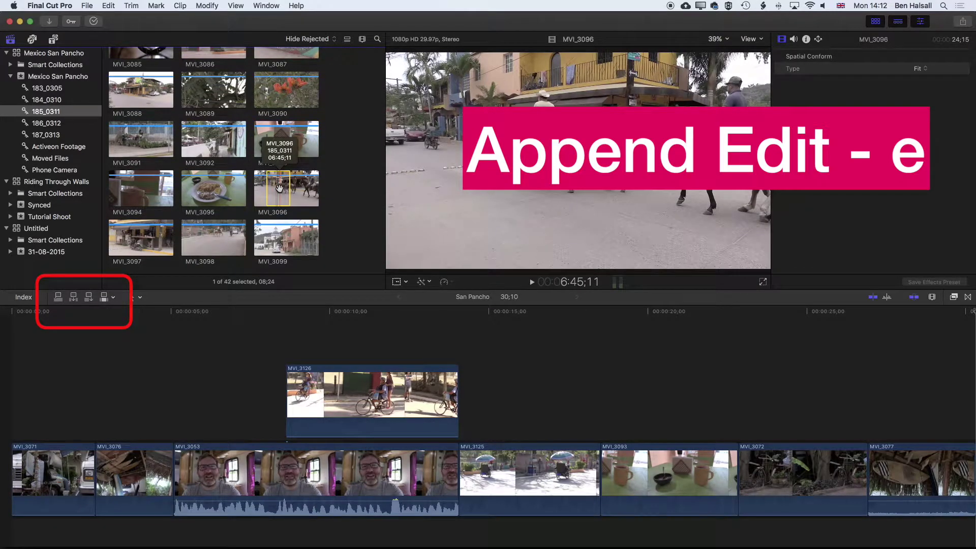
left_click(88, 298)
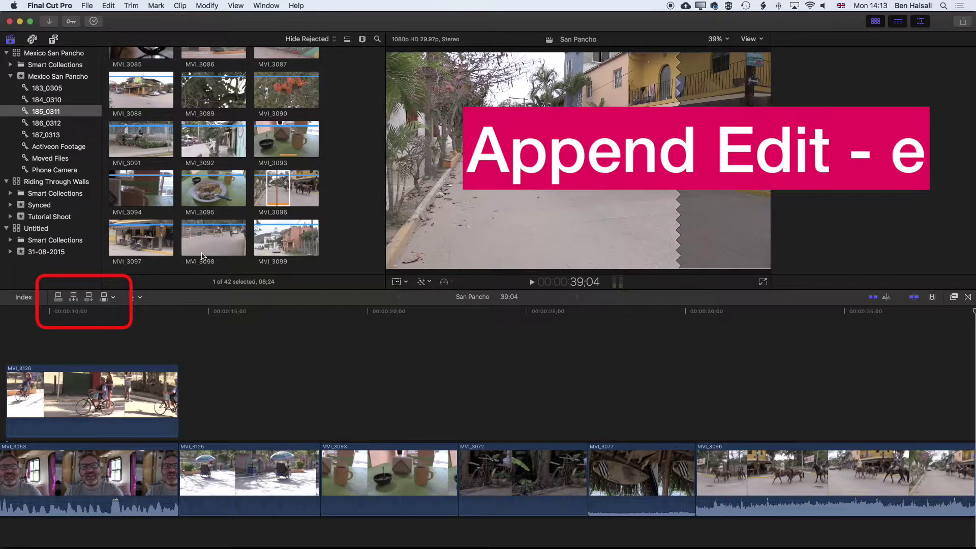
left_click(402, 340)
key("super+4")
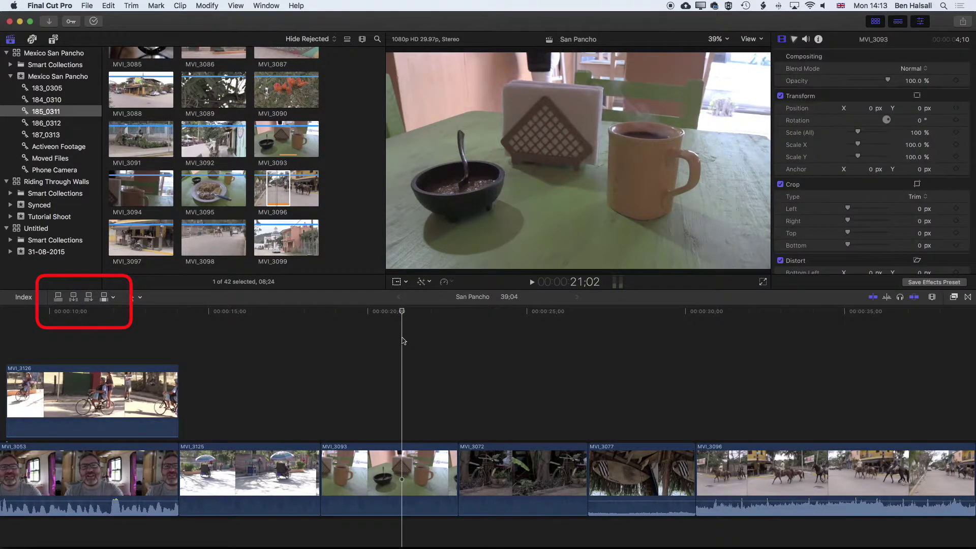
key("shift+z")
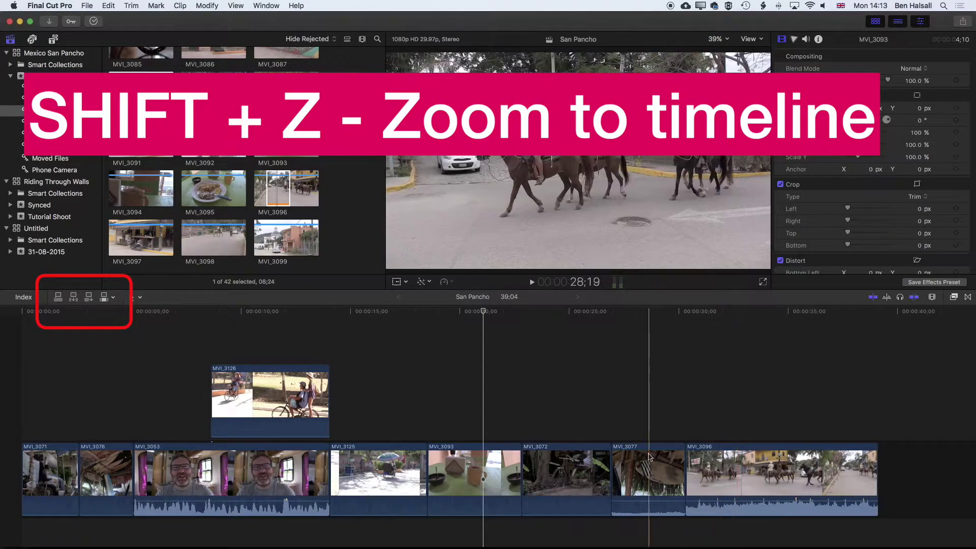
Browse to MVI_3088, mark its in and out points, and append that range to the storyline.
left_click(283, 194)
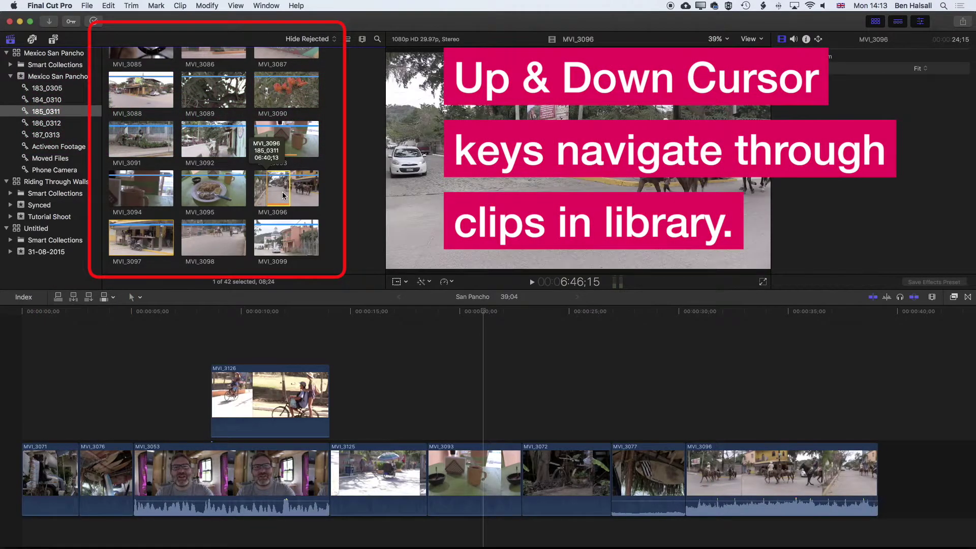
key("Down")
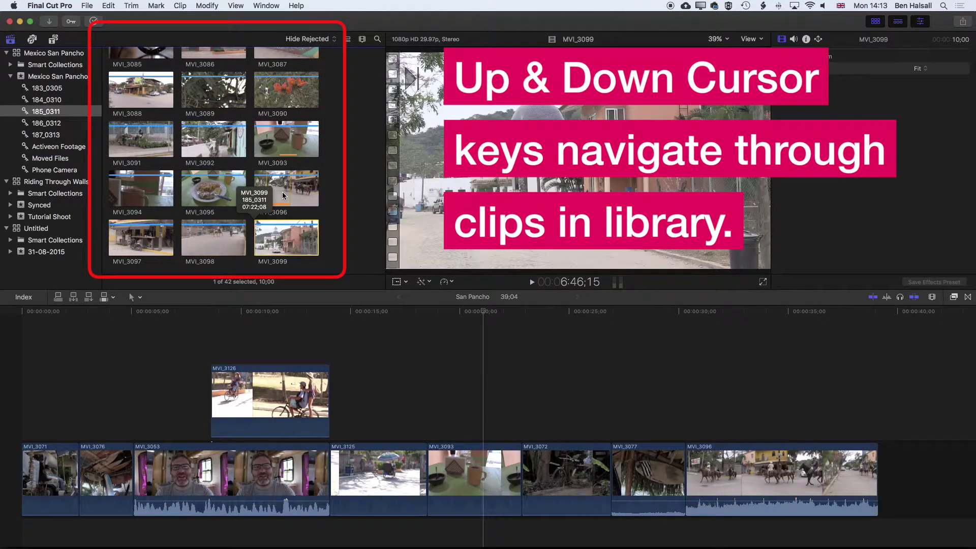
key("Up")
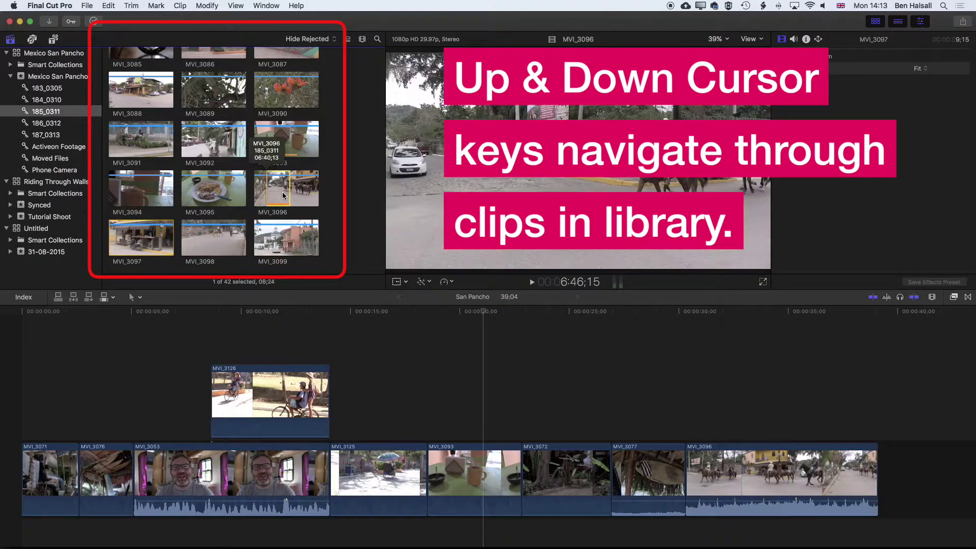
key("Left")
key("Left")
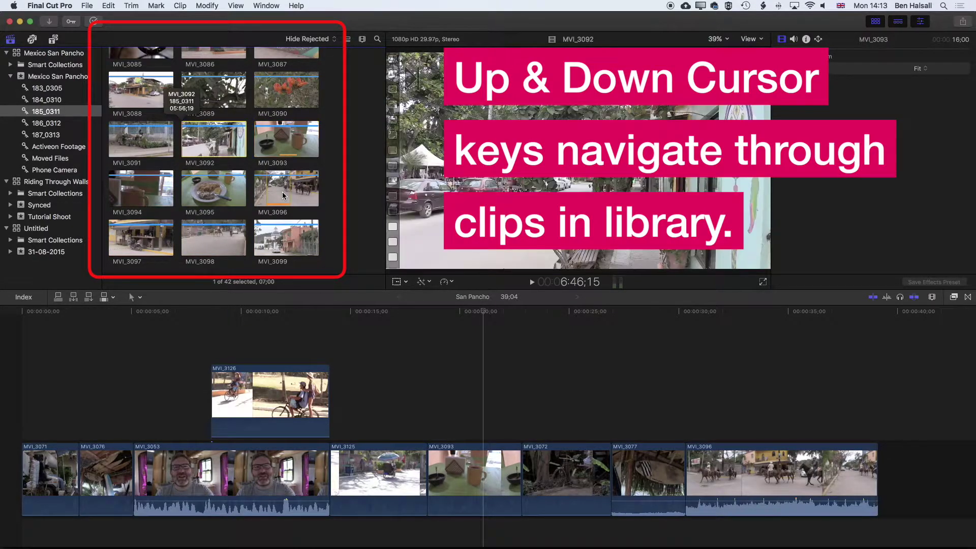
key("Up")
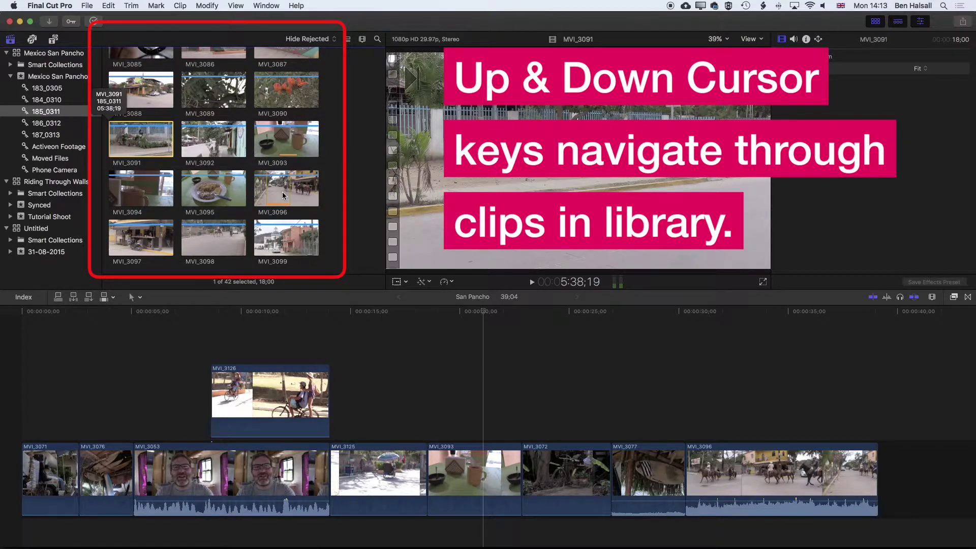
key("l")
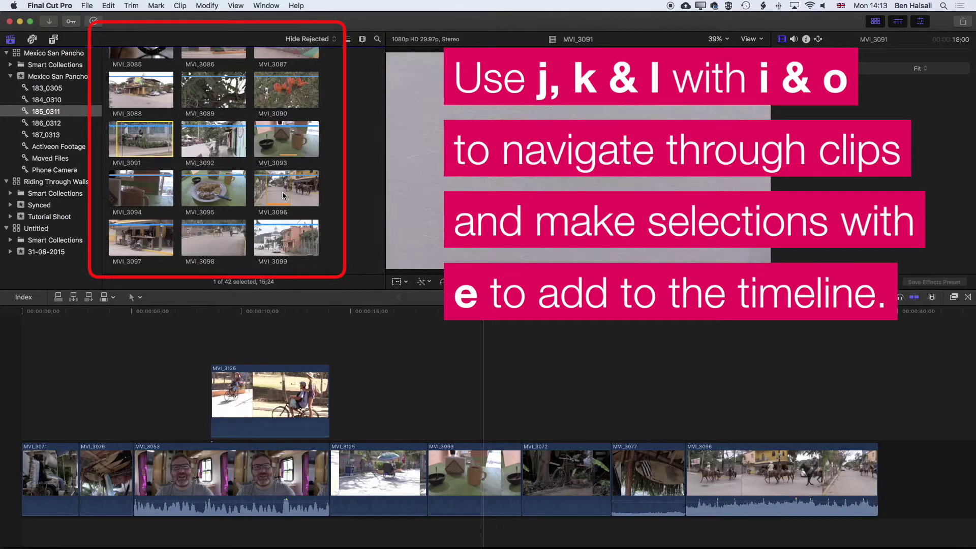
key("Up")
key("Left")
key("Left")
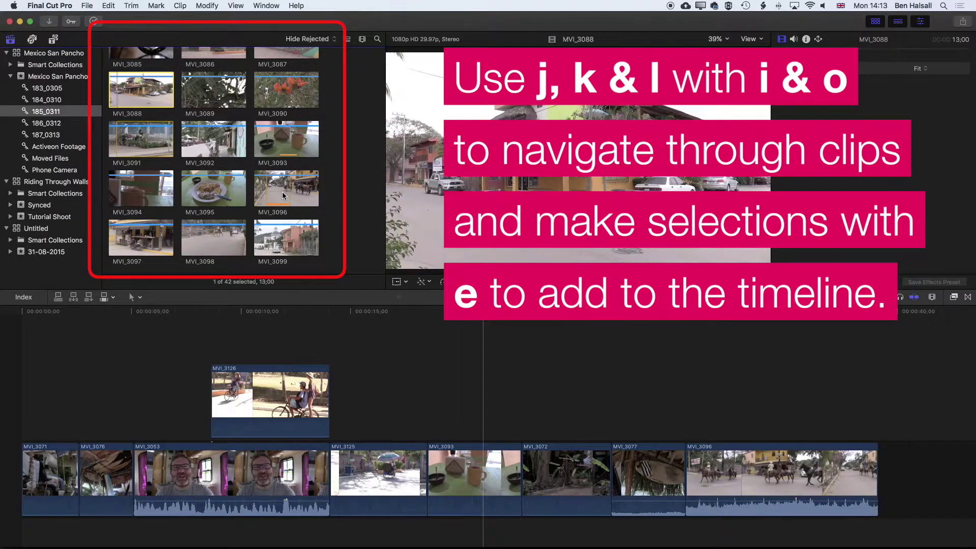
key("i")
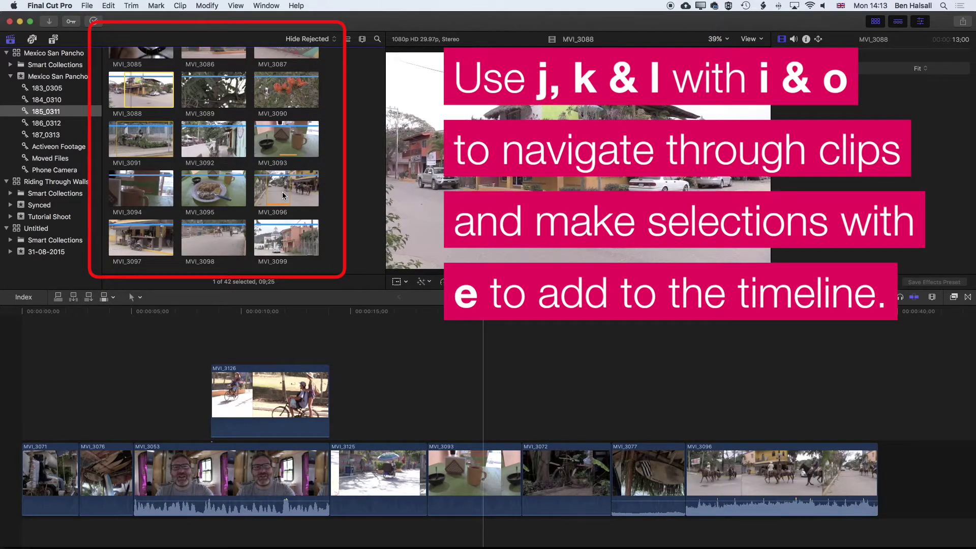
key("o")
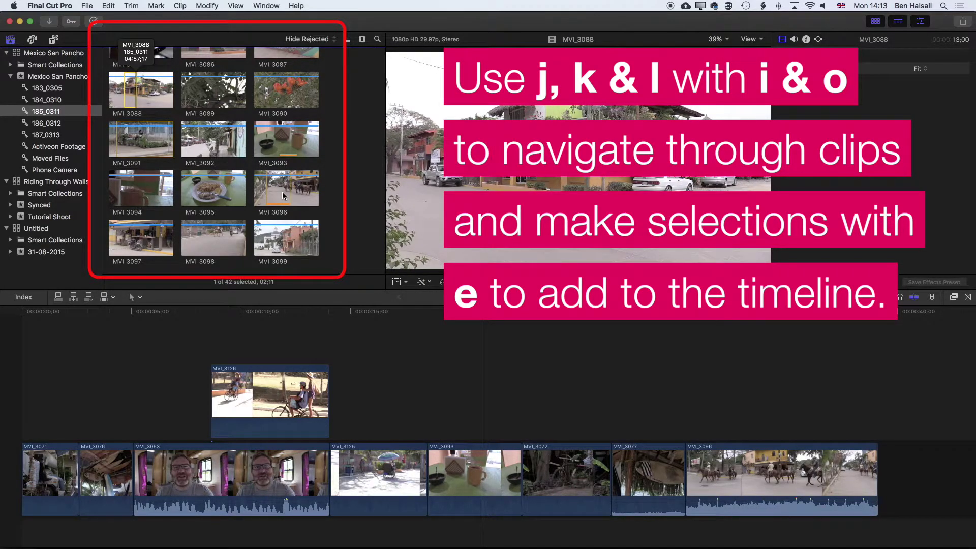
key("e")
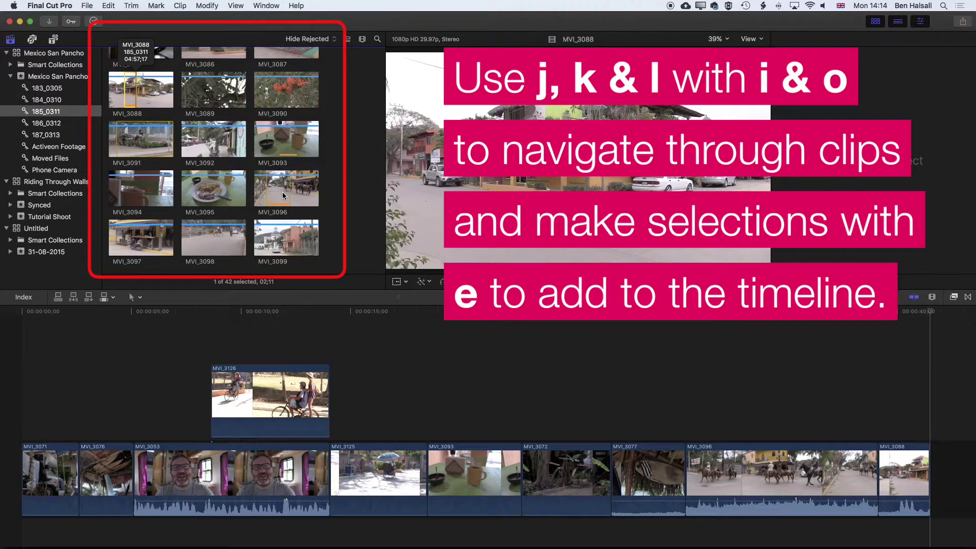
Mark a start point in MVI_3085 and append it, bringing the storyline to 43;22.
key("Left")
key("Left")
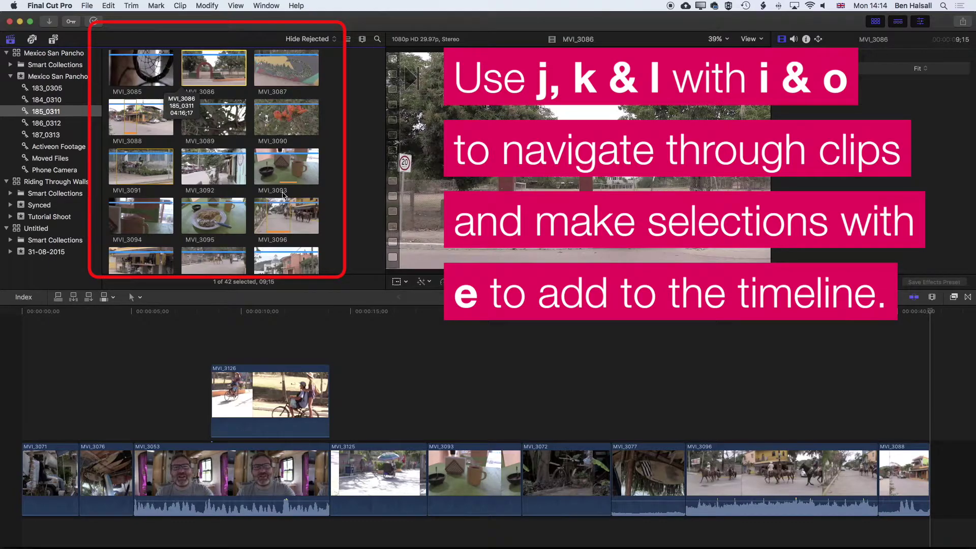
key("Left")
key("l")
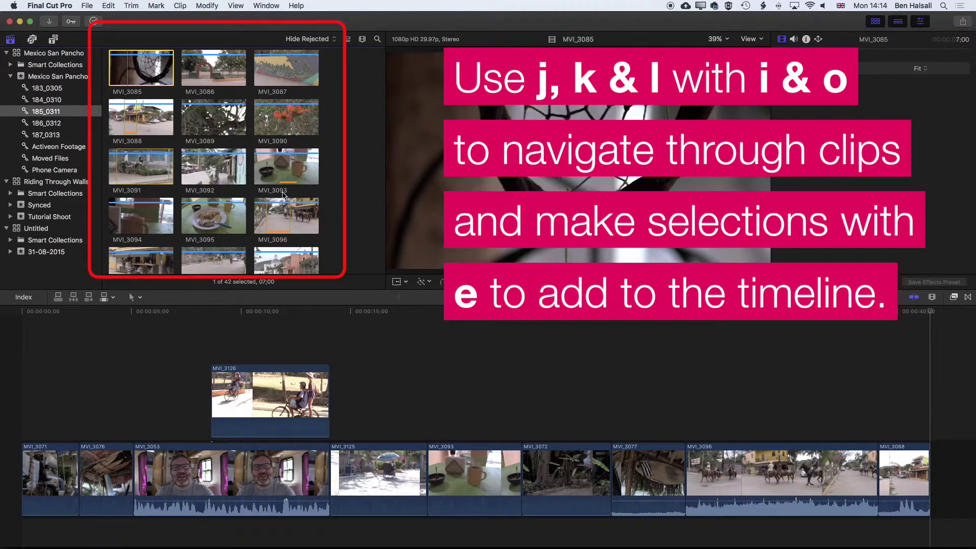
key("i")
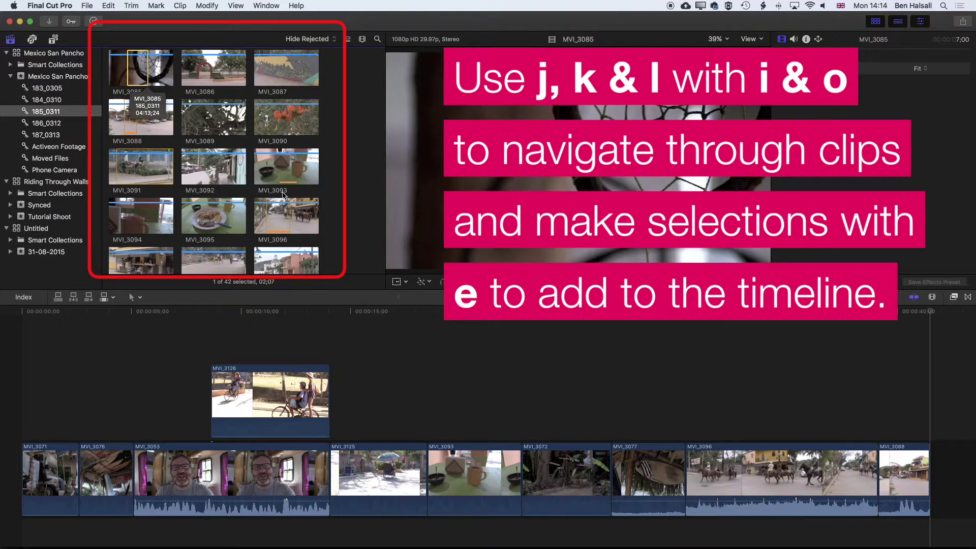
key("e")
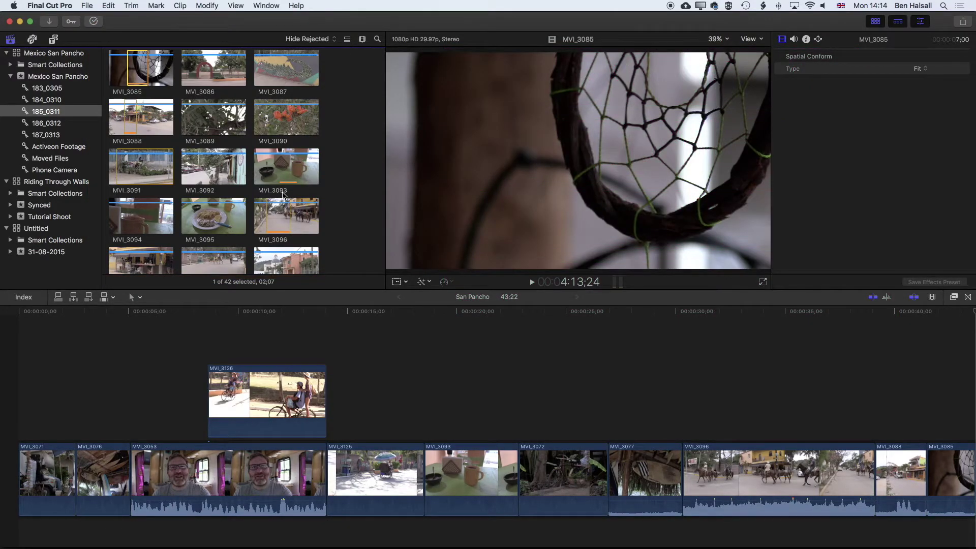
Delete the MVI_3126 cutaway and clips MVI_3072–MVI_3085, leaving a 22;26 storyline ending at MVI_3093.
left_click(270, 396)
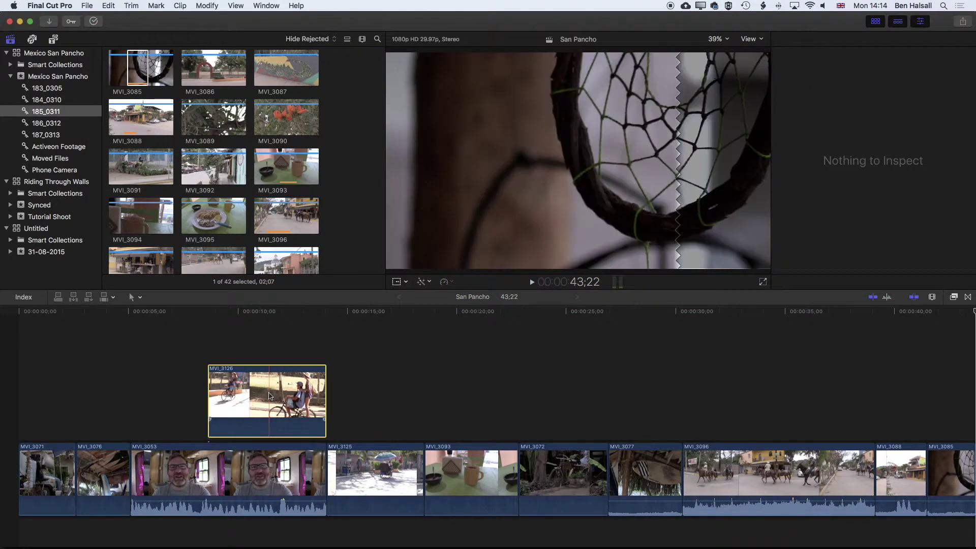
key("Delete")
left_click_drag(552, 419, 972, 543)
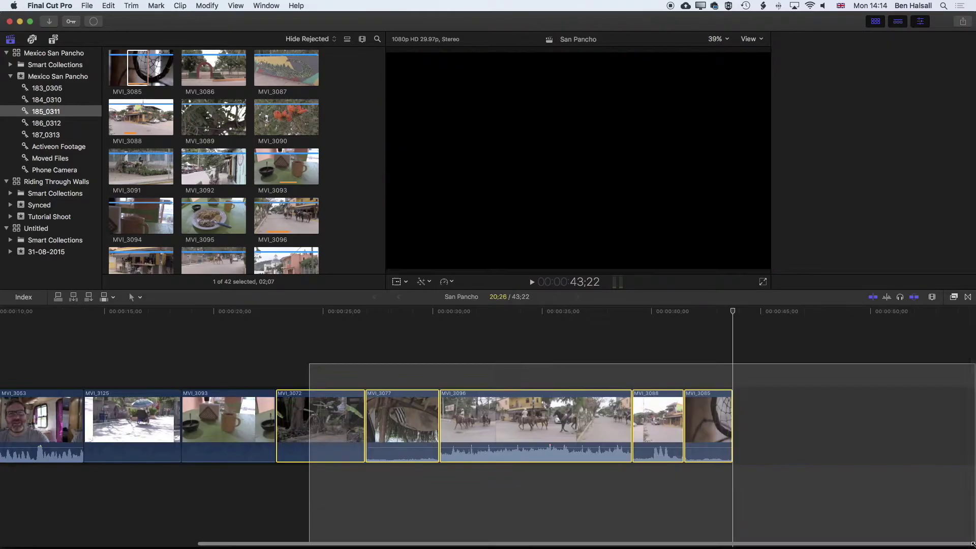
key("Delete")
key("shift+z")
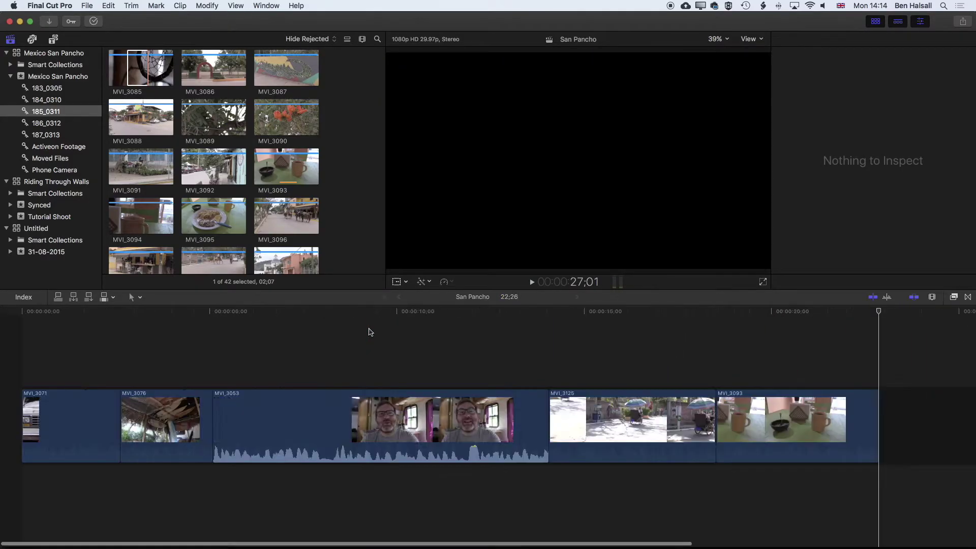
left_click_drag(319, 311, 214, 313)
key("super+4")
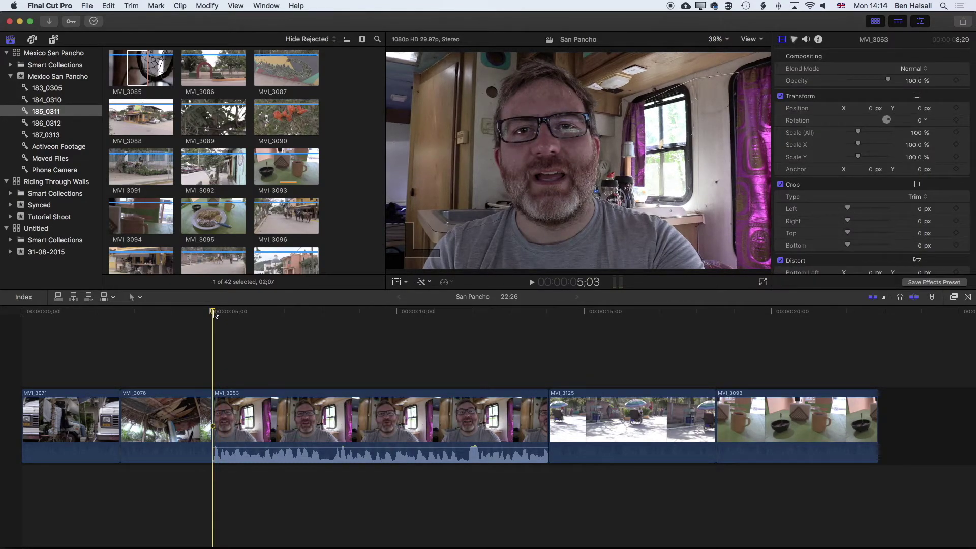
Test-connect MVI_3096 at the playhead, undo it, and bring up the All/Video Only/Audio Only edit options.
key("super+1")
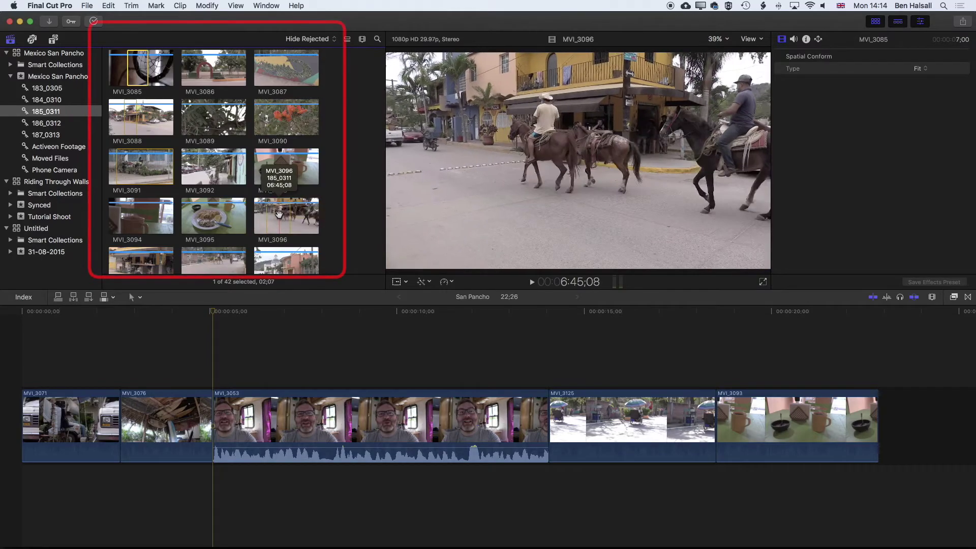
key("super+2")
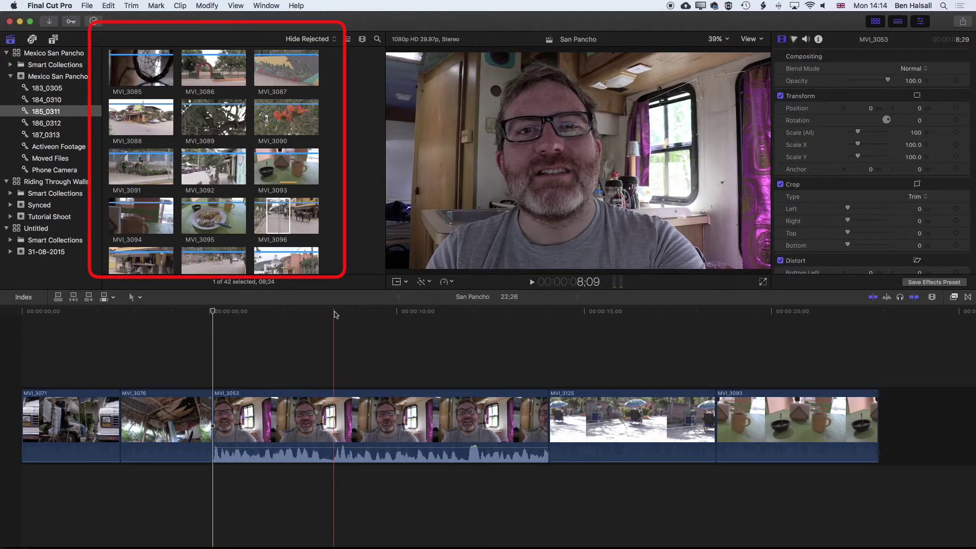
left_click(333, 315)
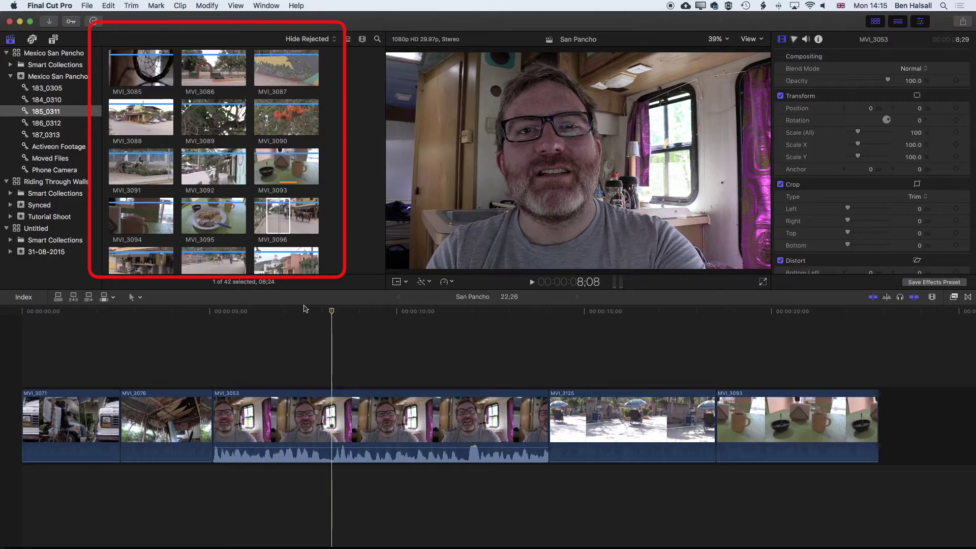
left_click(276, 213)
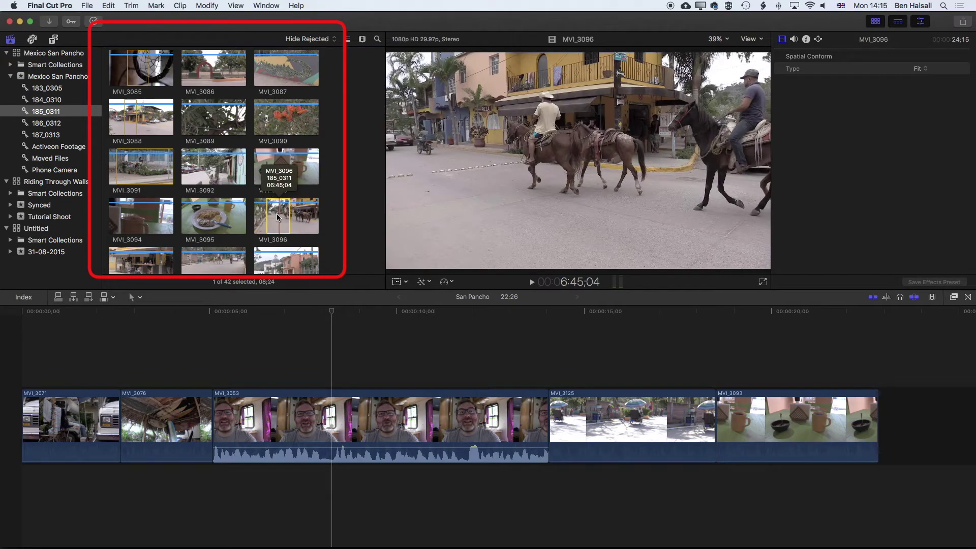
left_click(59, 298)
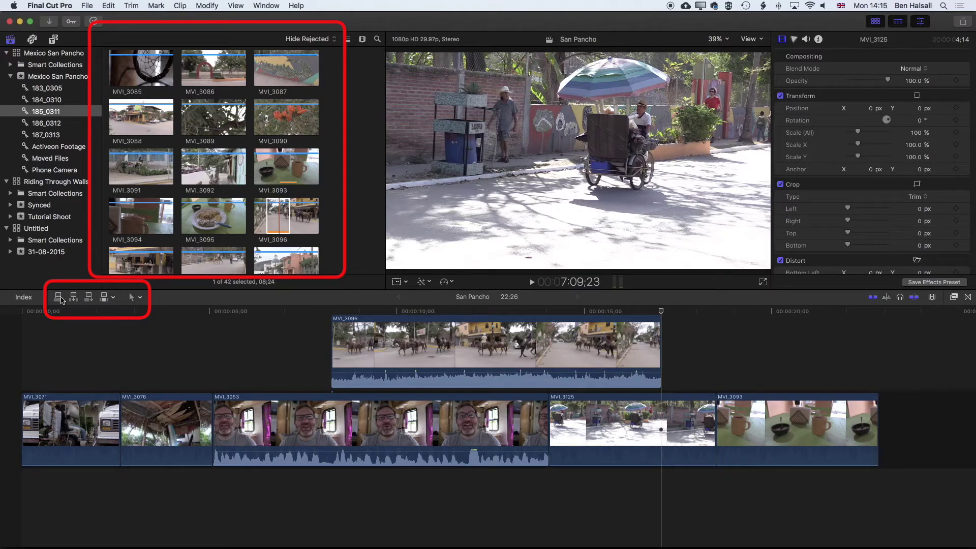
key("super+z")
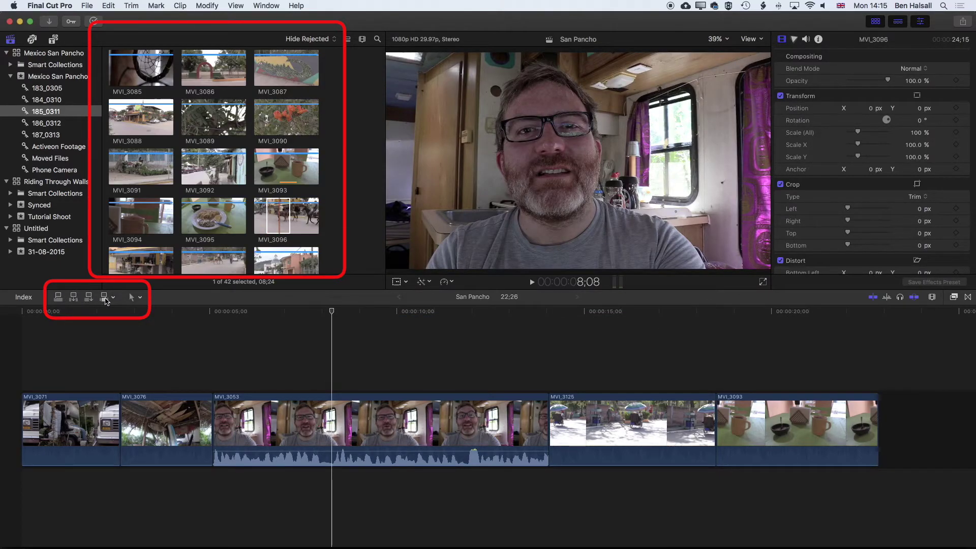
left_click(112, 298)
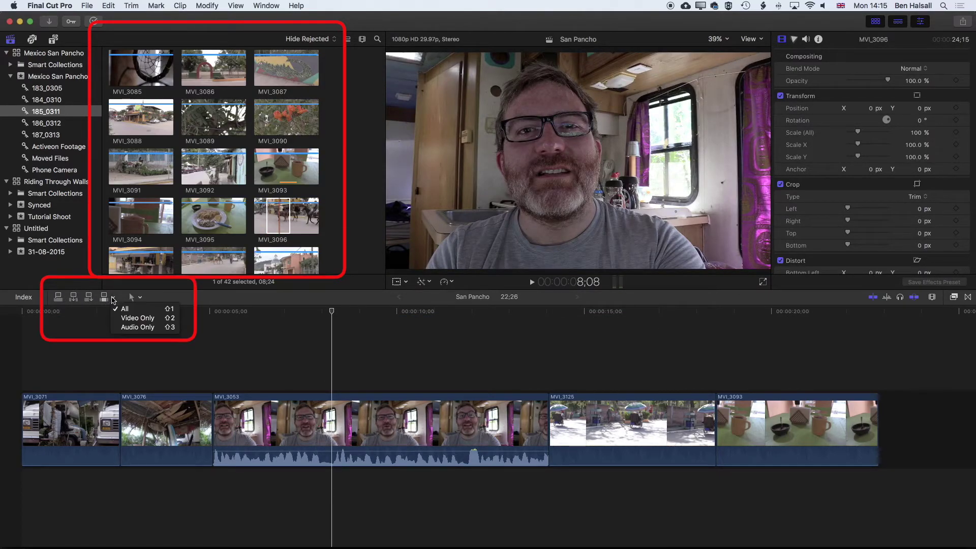
Connect MVI_3096 video-only above MVI_3053 and trim its end to MVI_3053's end.
left_click(134, 318)
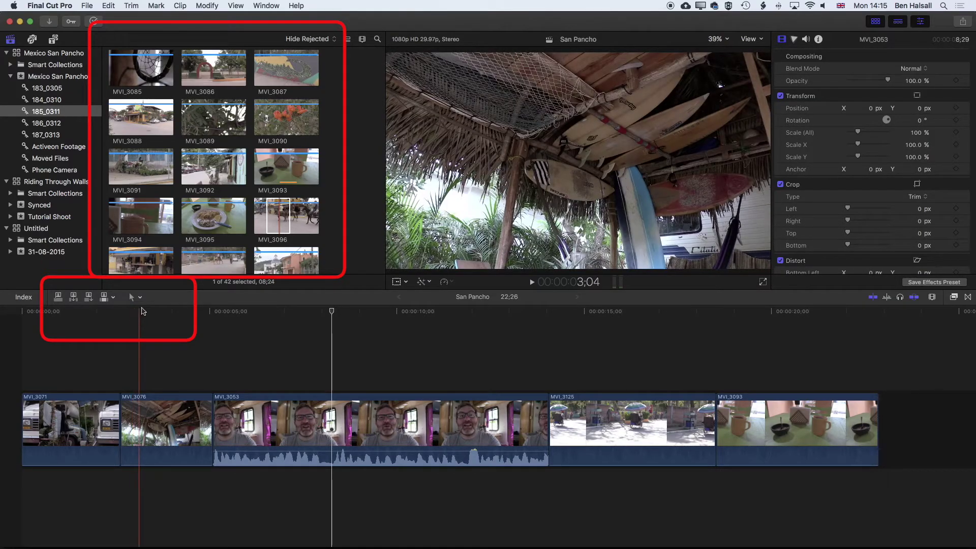
left_click(59, 297)
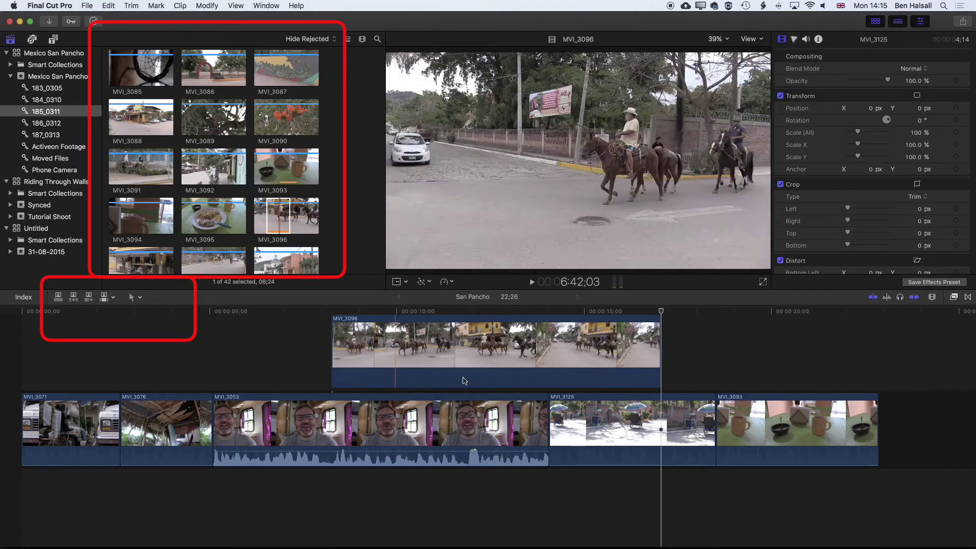
left_click_drag(660, 369, 544, 371)
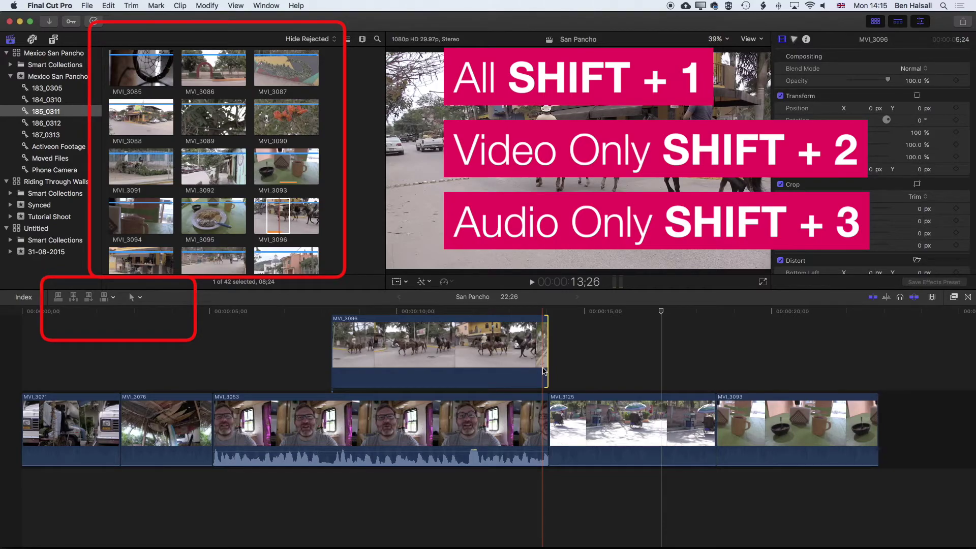
left_click(113, 297)
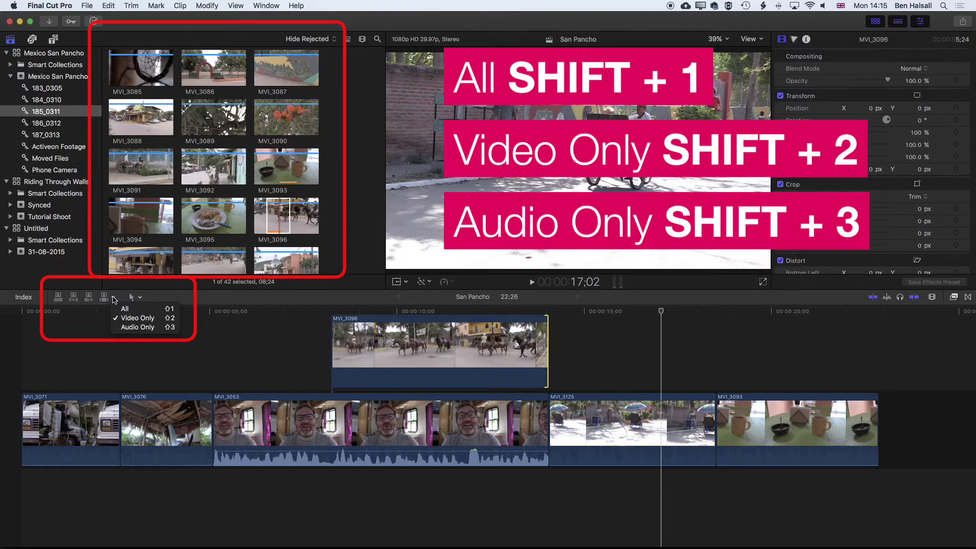
left_click(198, 302)
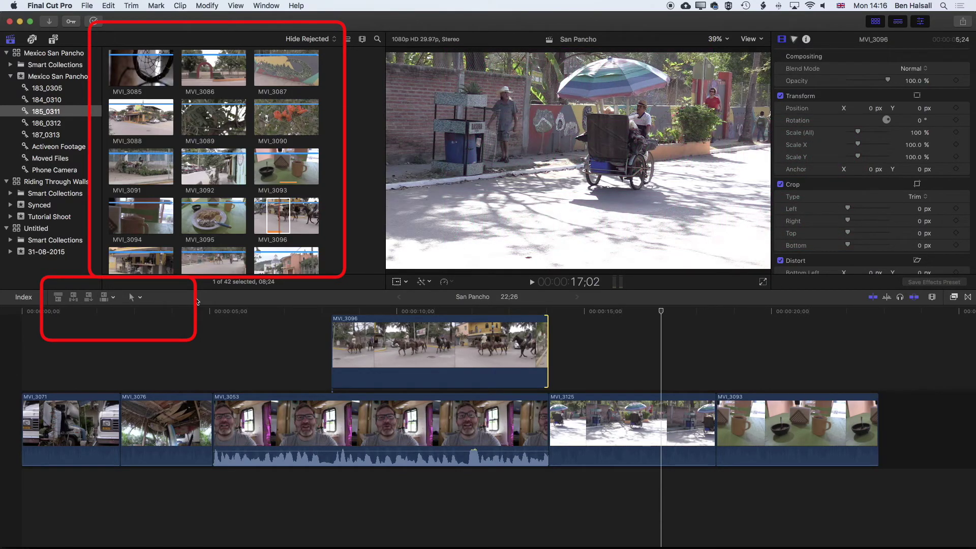